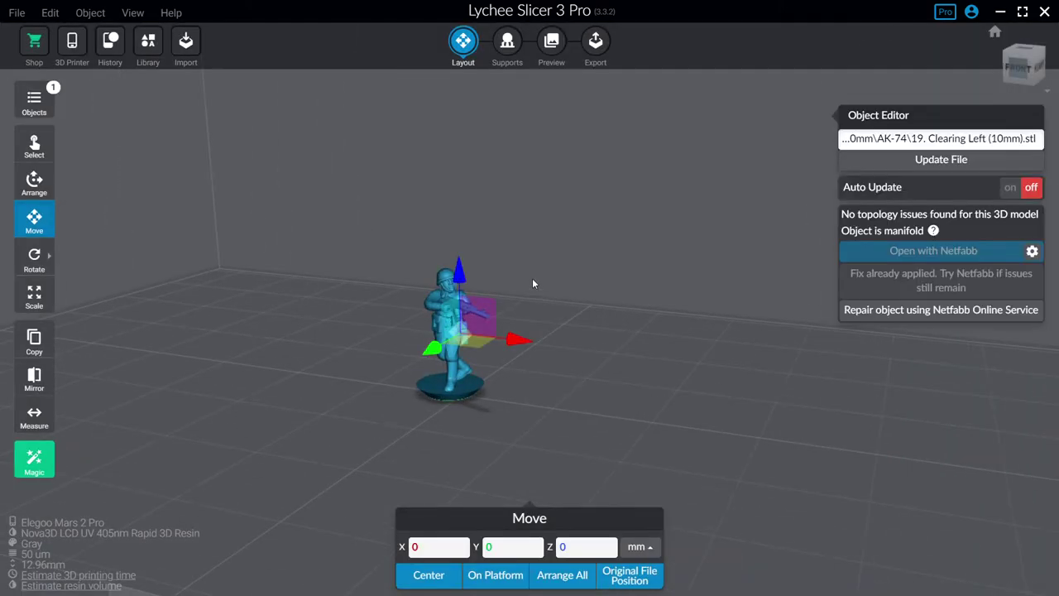
# - Run Magic with auto orientation and auto supports off, keeping optimize, bracings and raft on with the Light preset
pyautogui.moveTo(704, 302); pyautogui.dragTo(675, 225)
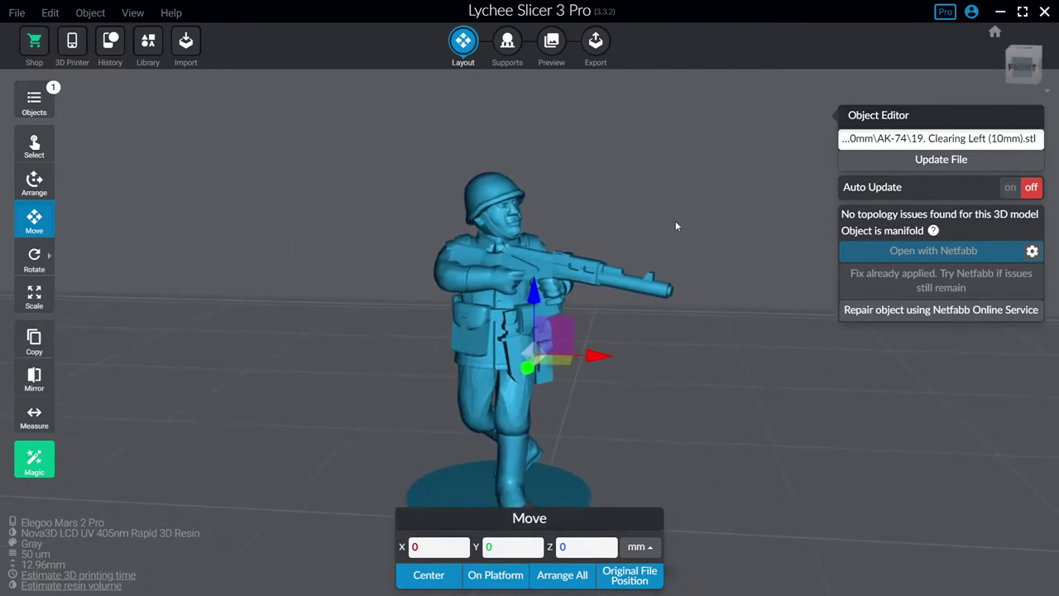
pyautogui.click(37, 470)
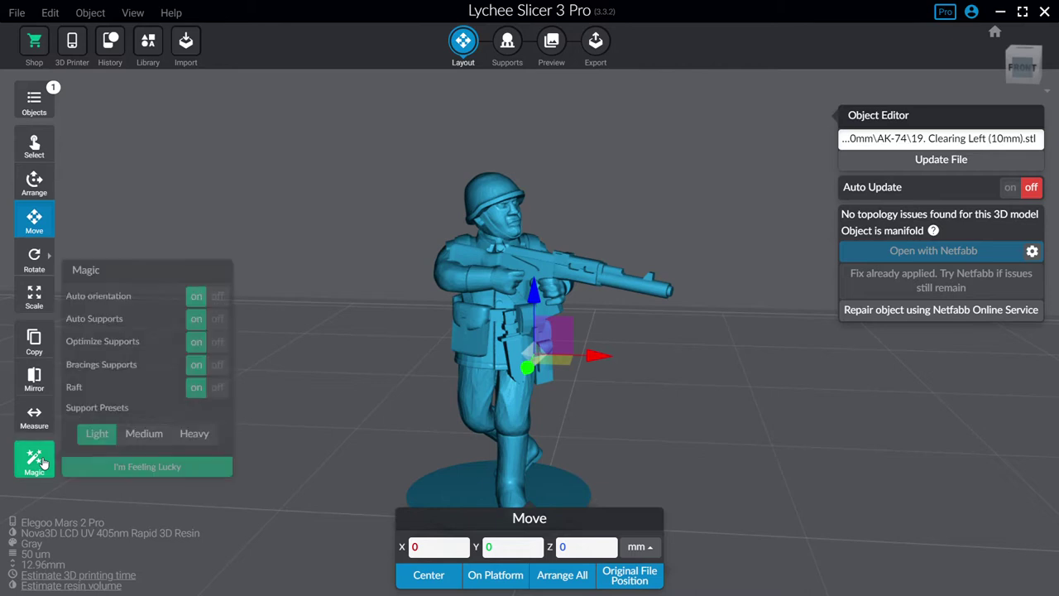
pyautogui.click(198, 298)
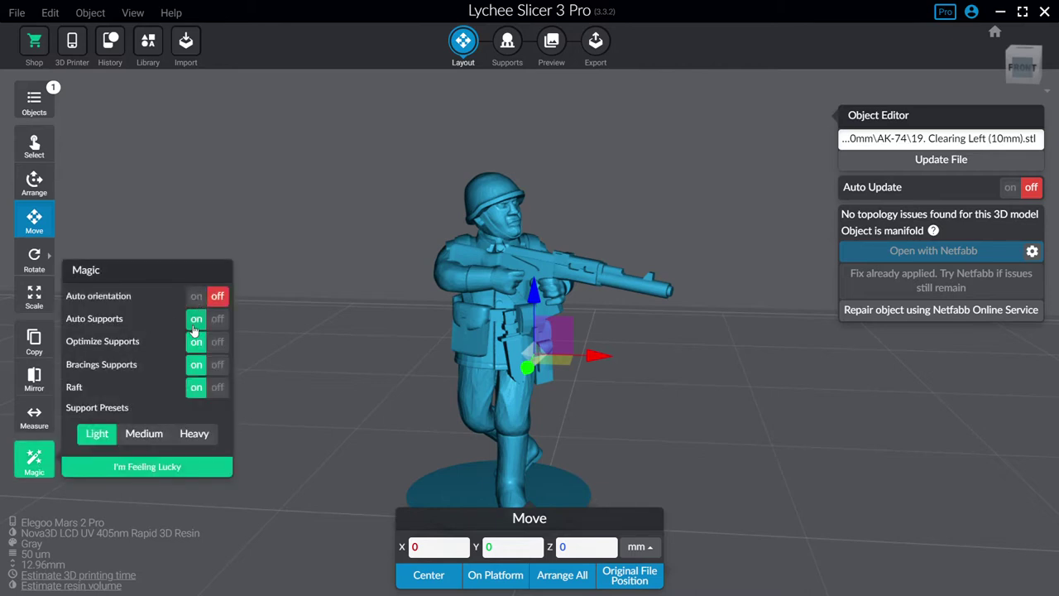
pyautogui.click(195, 323)
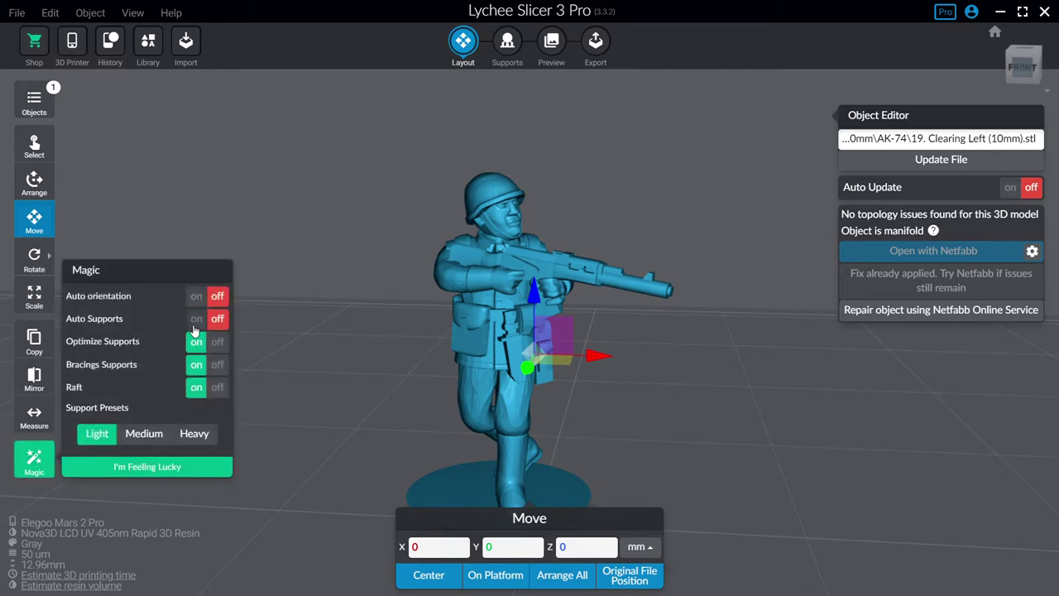
pyautogui.click(186, 467)
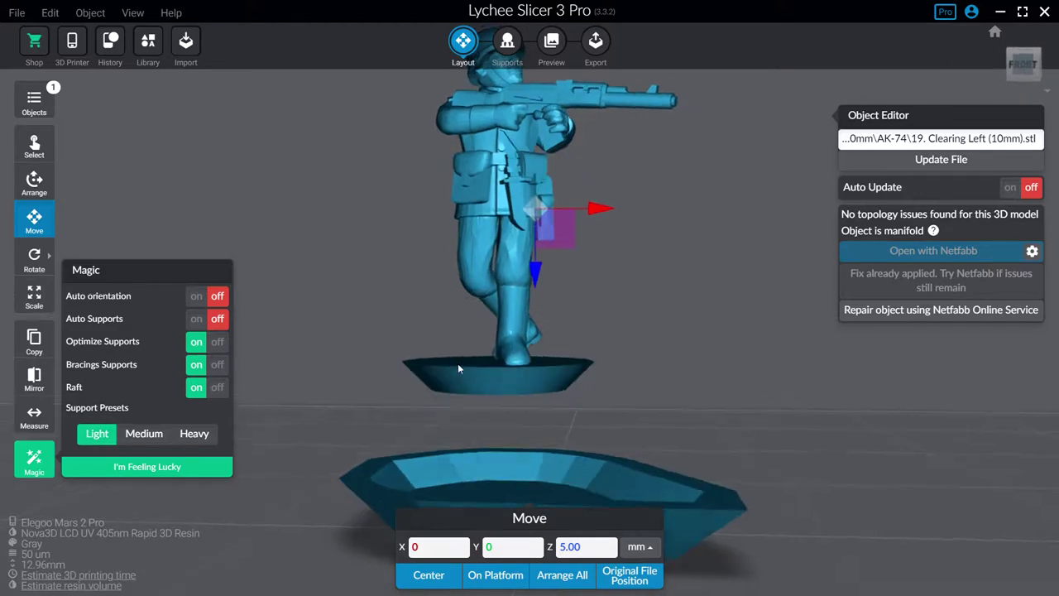
# - Switch to support editing and display only the support tips
pyautogui.moveTo(551, 334); pyautogui.dragTo(517, 386, button='right')
pyautogui.click(508, 42)
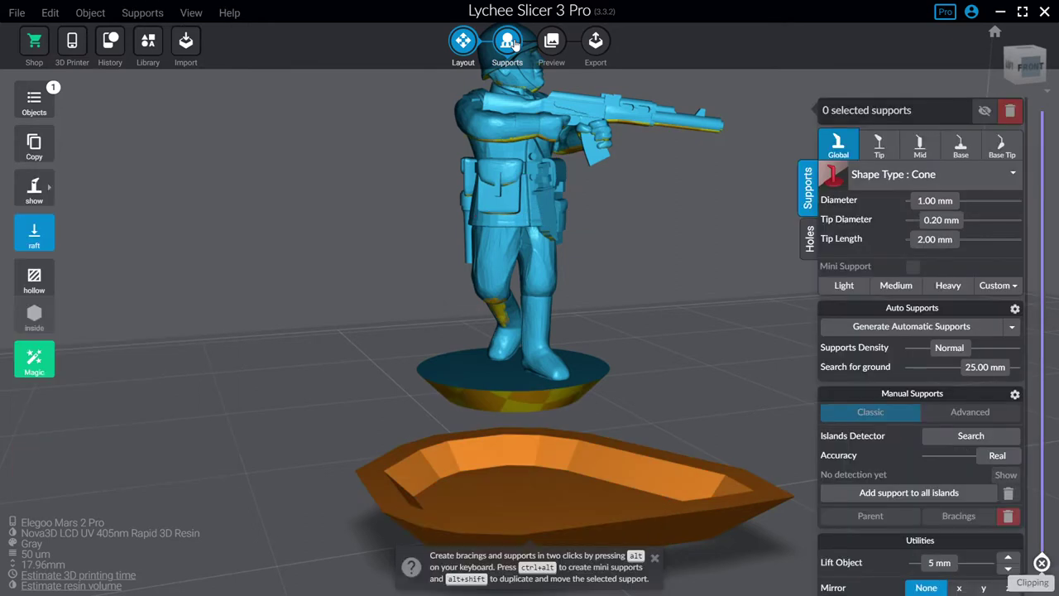
pyautogui.click(34, 190)
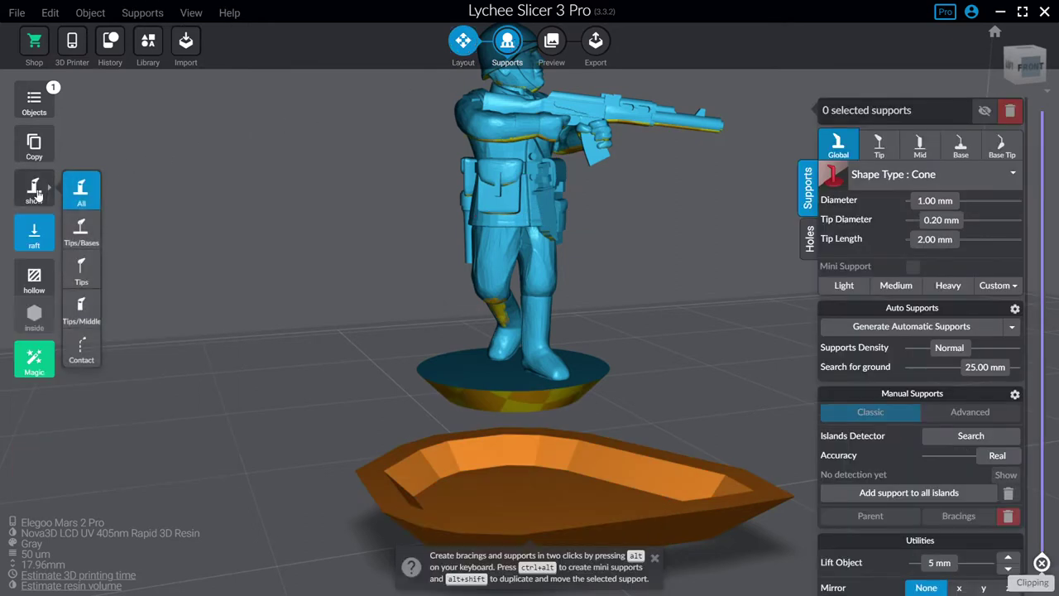
pyautogui.click(84, 271)
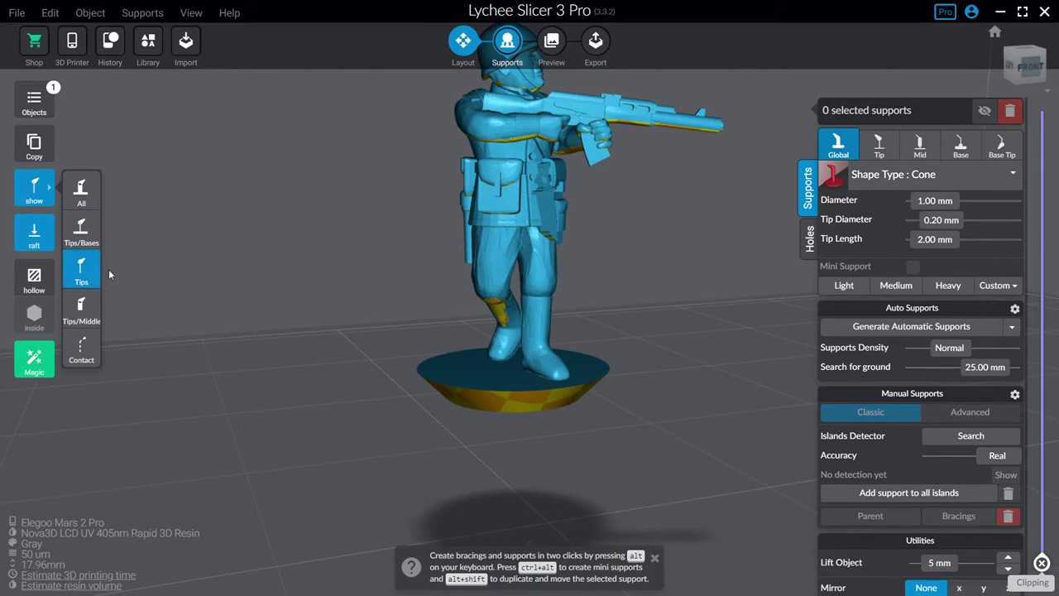
pyautogui.moveTo(420, 276)
pyautogui.mouseDown()
pyautogui.moveTo(406, 261)
pyautogui.moveTo(431, 269)
pyautogui.mouseUp()
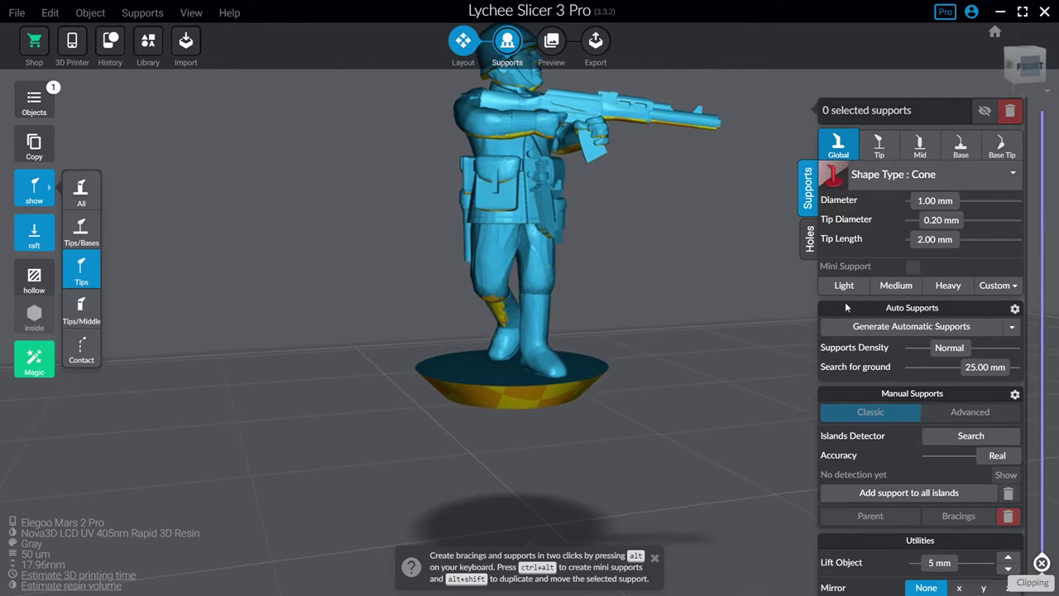
# - Search the model for islands with the detector accuracy at Real
pyautogui.scroll(-1, 861, 327)
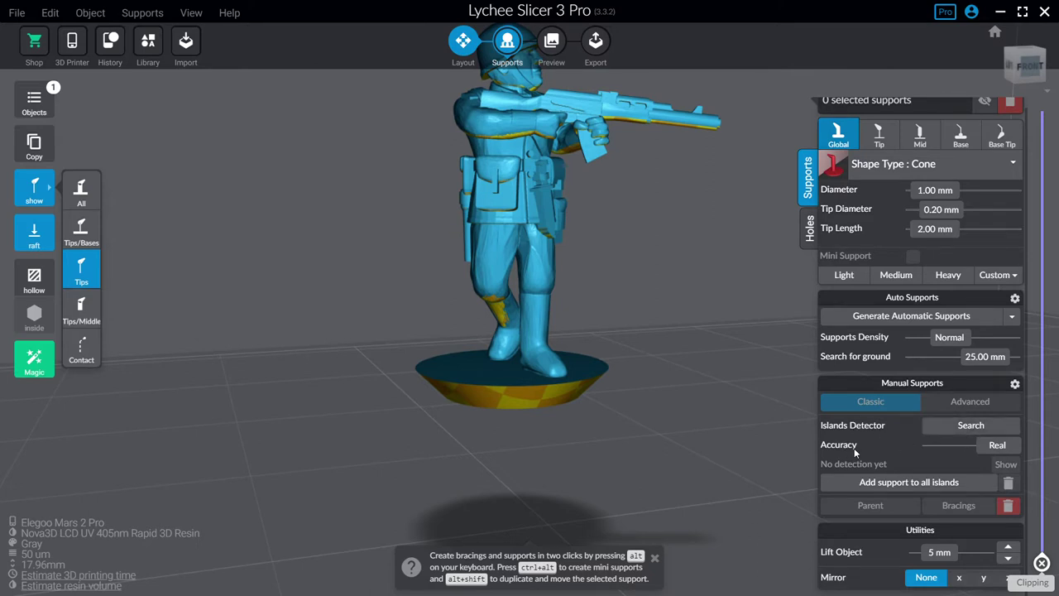
pyautogui.moveTo(994, 454); pyautogui.dragTo(1023, 454)
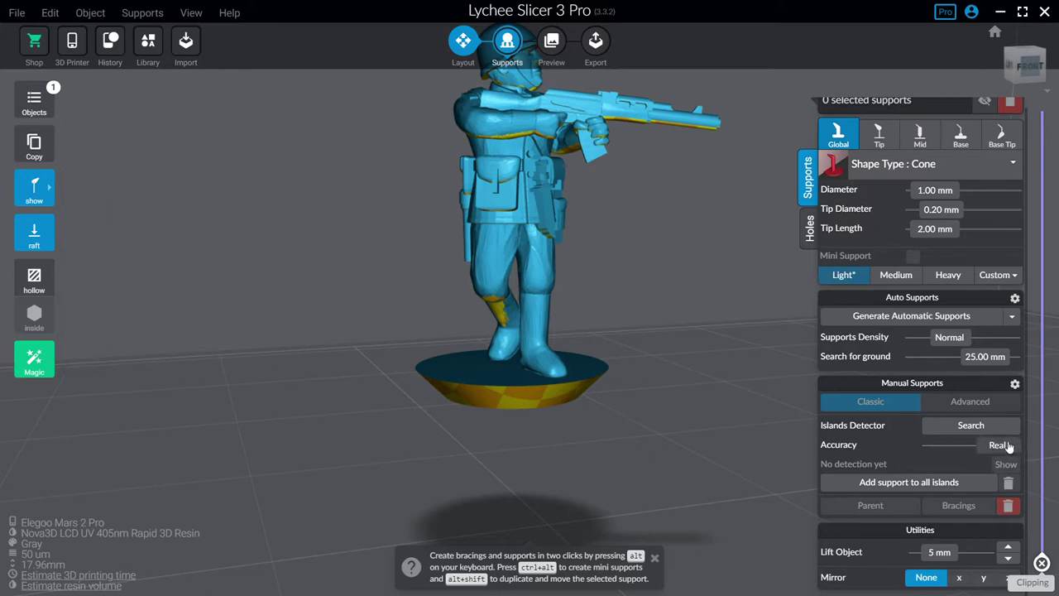
pyautogui.click(971, 426)
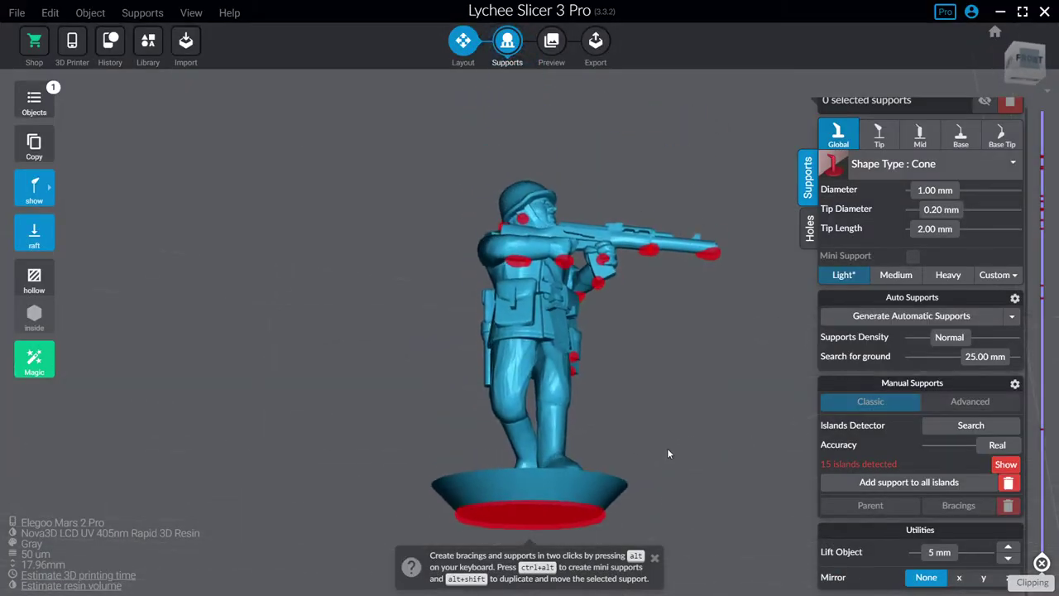
# - Apply the Light support preset and set its tip diameter to 0.2 mm
pyautogui.scroll(2, 672, 397)
pyautogui.moveTo(676, 359); pyautogui.dragTo(625, 371)
pyautogui.scroll(2, 617, 354)
pyautogui.moveTo(636, 334)
pyautogui.mouseDown()
pyautogui.moveTo(611, 397)
pyautogui.moveTo(635, 339)
pyautogui.mouseUp()
pyautogui.scroll(3, 636, 340)
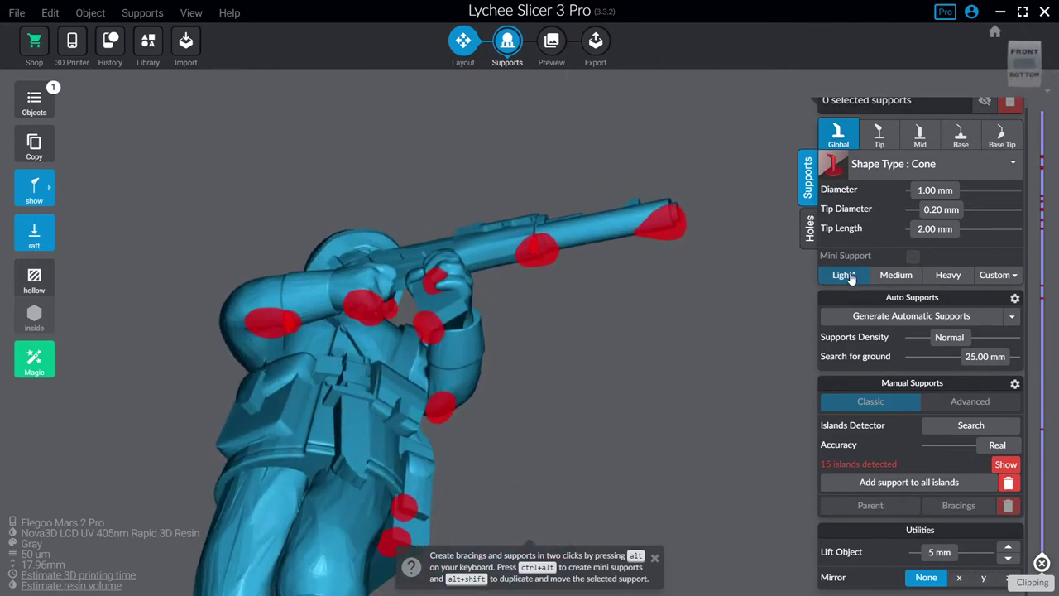
pyautogui.click(847, 276)
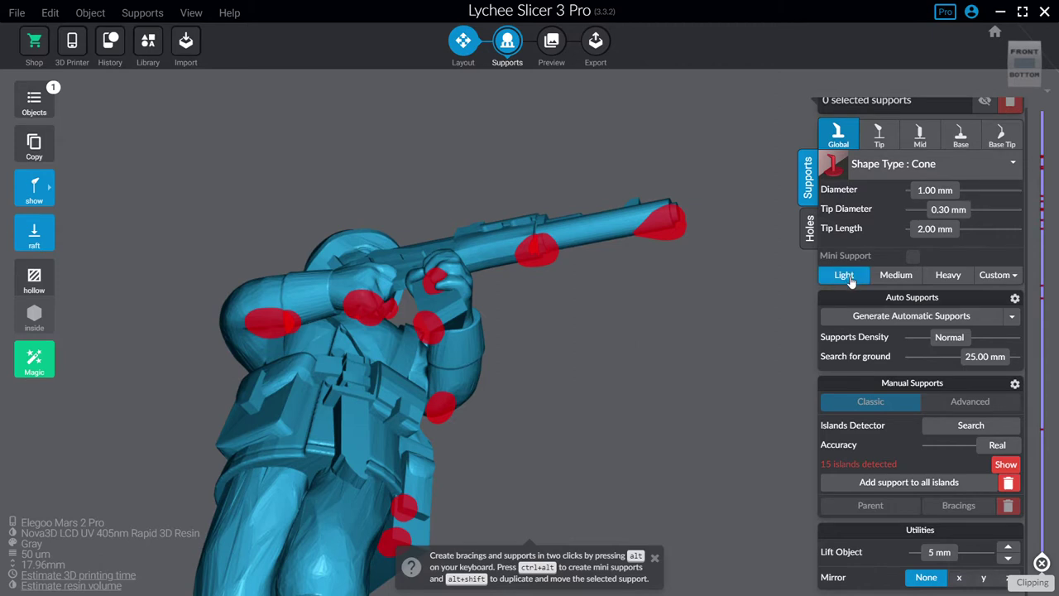
pyautogui.doubleClick(948, 210)
pyautogui.write('0.2')
pyautogui.press('Return')
# - Place a support on the island beneath the tip of the rifle's muzzle
pyautogui.moveTo(714, 250); pyautogui.dragTo(468, 335)
pyautogui.scroll(6, 652, 278)
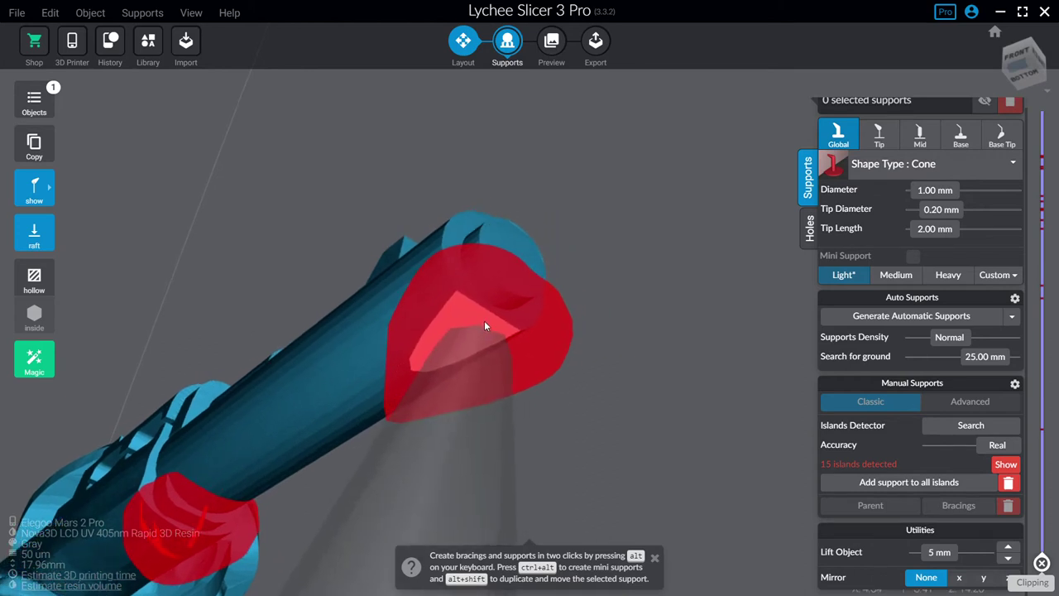
pyautogui.click(479, 333)
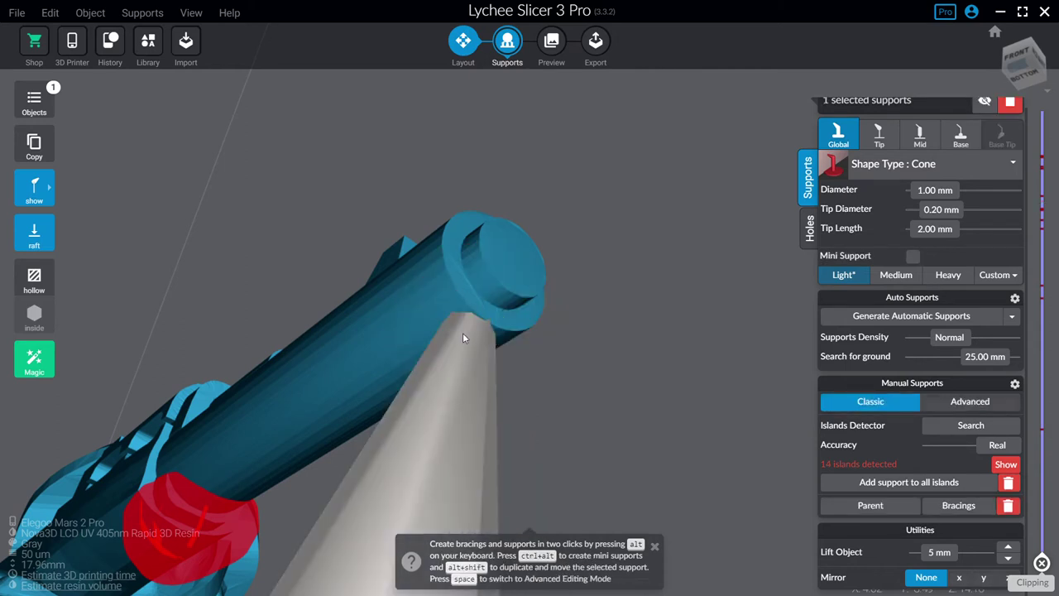
# - Add another support on the front face of the rifle's muzzle
pyautogui.moveTo(561, 339); pyautogui.dragTo(611, 360, button='right')
pyautogui.scroll(3, 605, 362)
pyautogui.moveTo(604, 363); pyautogui.dragTo(582, 274)
pyautogui.scroll(-3, 582, 274)
pyautogui.scroll(-2, 631, 322)
pyautogui.scroll(1, 635, 320)
pyautogui.scroll(3, 637, 319)
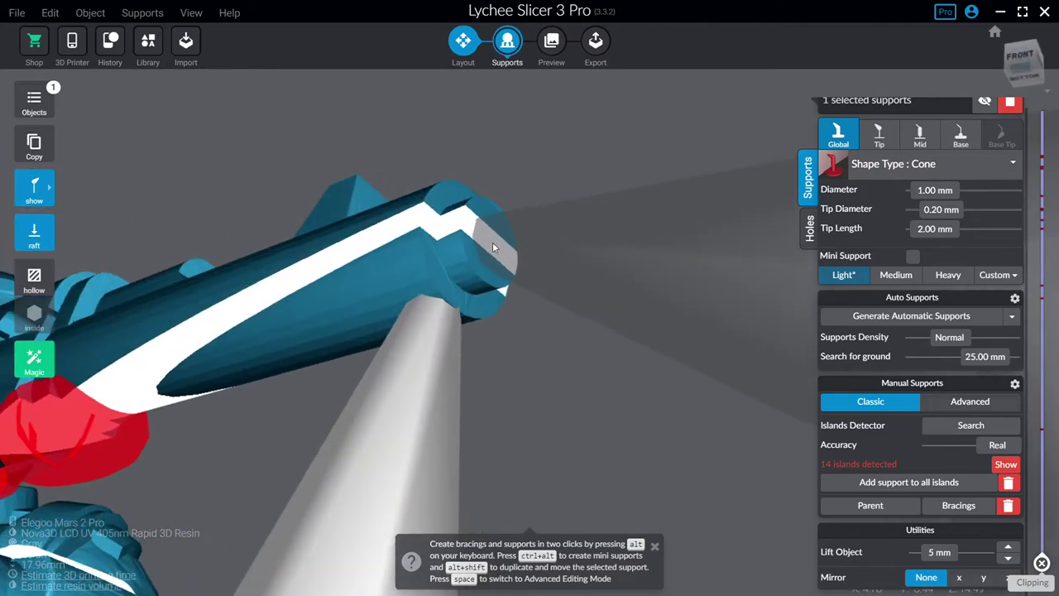
pyautogui.click(494, 247)
# - Place two neighbouring supports under the rifle at the front of the handguard, one of them on the marked island
pyautogui.scroll(-3, 503, 295)
pyautogui.moveTo(503, 295); pyautogui.dragTo(479, 313)
pyautogui.moveTo(479, 313); pyautogui.dragTo(600, 336, button='right')
pyautogui.scroll(4, 602, 340)
pyautogui.moveTo(520, 365); pyautogui.dragTo(619, 400, button='right')
pyautogui.moveTo(619, 399); pyautogui.dragTo(471, 246)
pyautogui.click(477, 239)
pyautogui.click(473, 247)
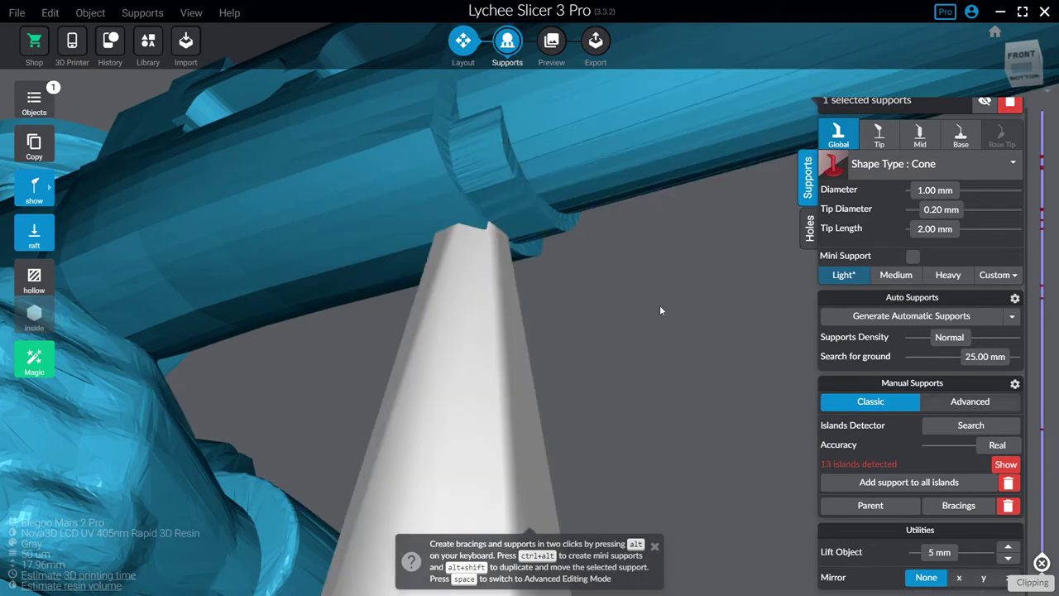
pyautogui.moveTo(659, 306); pyautogui.dragTo(414, 332, button='right')
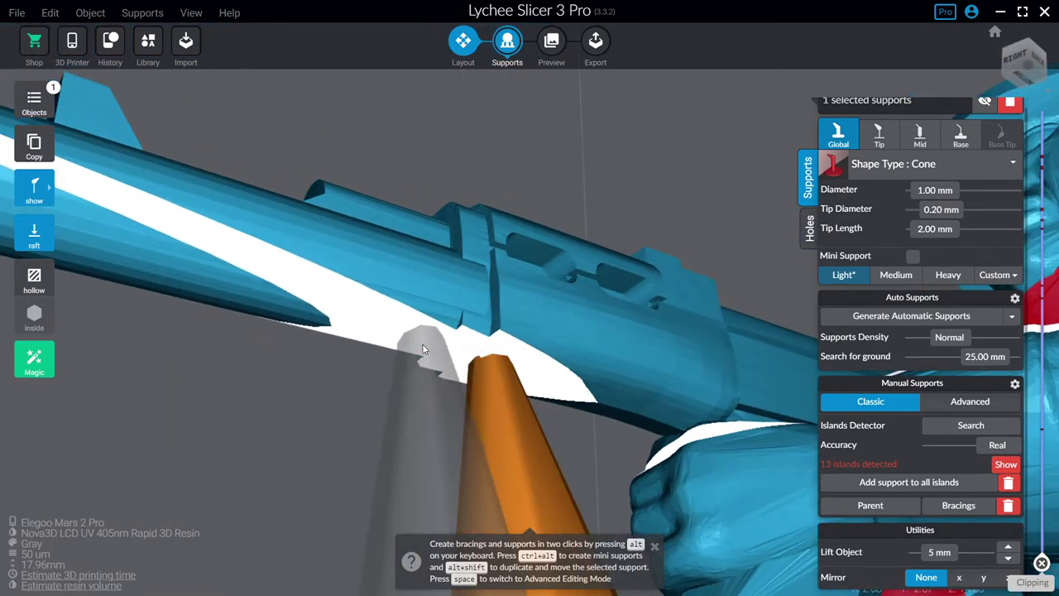
pyautogui.click(428, 355)
# - Place a support on the island at the fingers of the hand gripping the magazine
pyautogui.scroll(-3, 339, 260)
pyautogui.moveTo(339, 260); pyautogui.dragTo(607, 366, button='right')
pyautogui.scroll(-3, 607, 366)
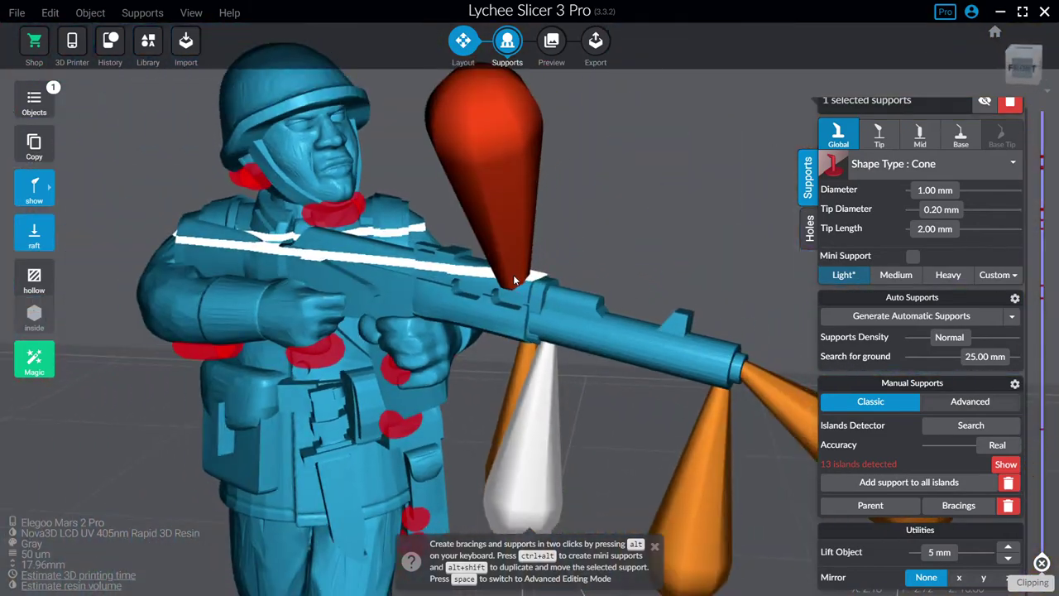
pyautogui.moveTo(516, 280); pyautogui.dragTo(621, 260, button='right')
pyautogui.scroll(3, 356, 410)
pyautogui.moveTo(545, 330); pyautogui.dragTo(581, 265, button='right')
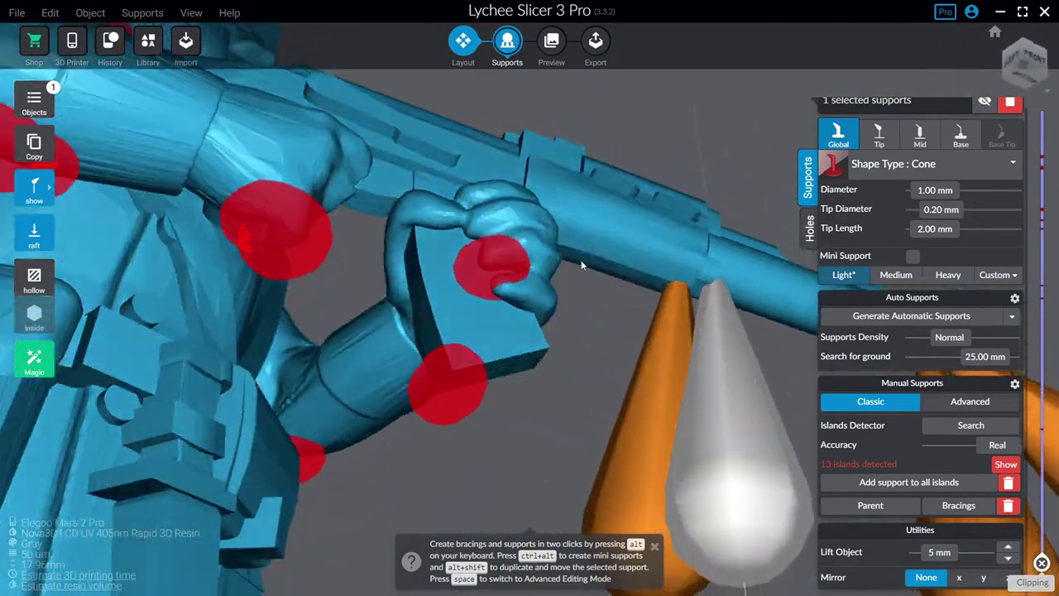
pyautogui.scroll(4, 518, 253)
pyautogui.moveTo(430, 259); pyautogui.dragTo(473, 231, button='right')
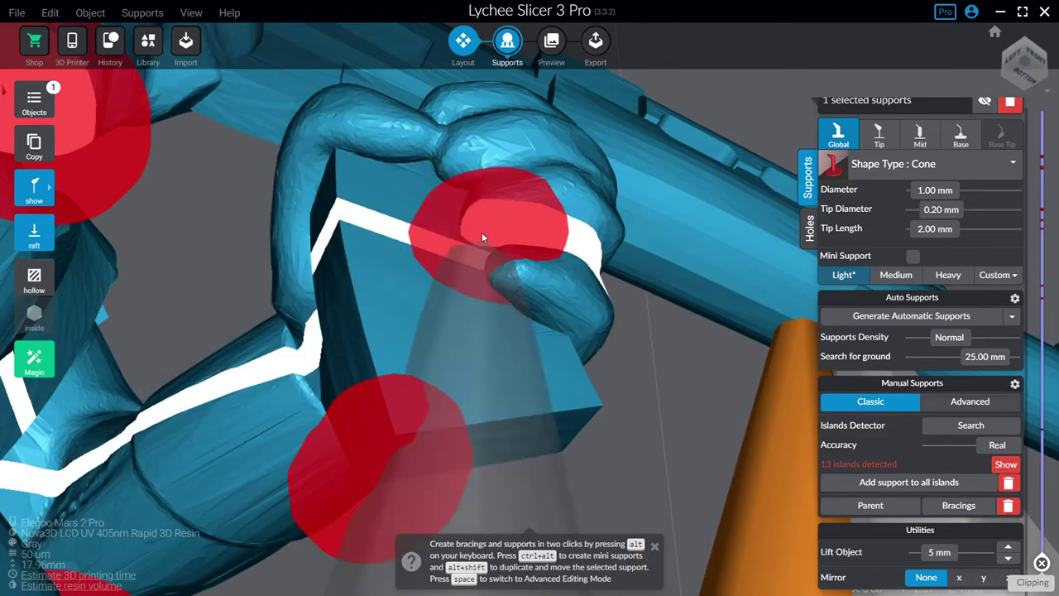
pyautogui.click(480, 232)
# - Set the finger support's tip diameter to 0.16 mm
pyautogui.moveTo(487, 234); pyautogui.dragTo(529, 308, button='right')
pyautogui.scroll(-3, 530, 302)
pyautogui.click(935, 212)
pyautogui.write('0.16')
pyautogui.press('Return')
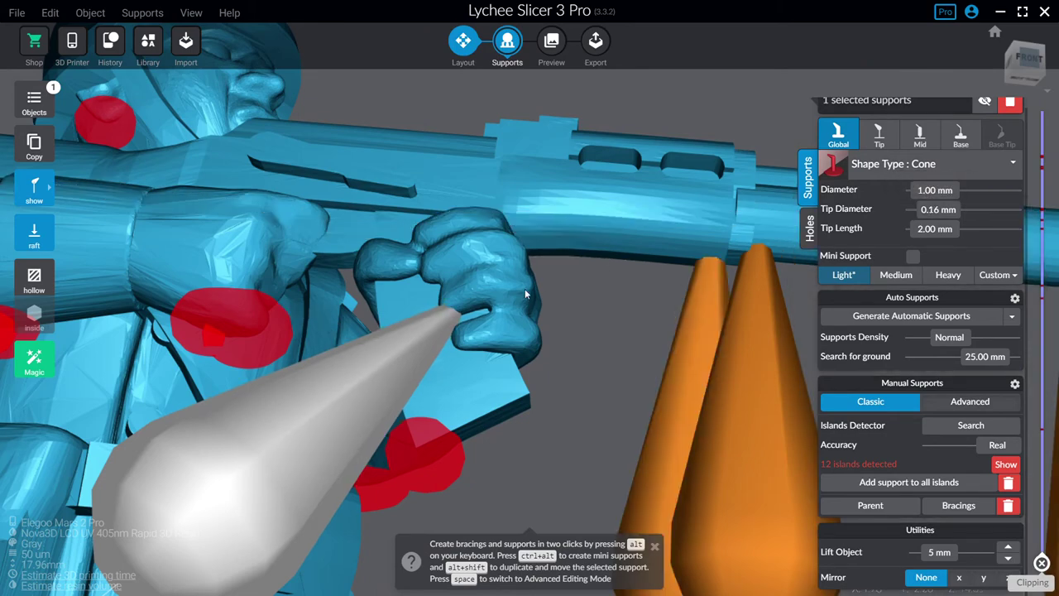
# - Delete the finger support, and undo the deletion
pyautogui.scroll(3, 523, 296)
pyautogui.moveTo(505, 307); pyautogui.dragTo(505, 296, button='right')
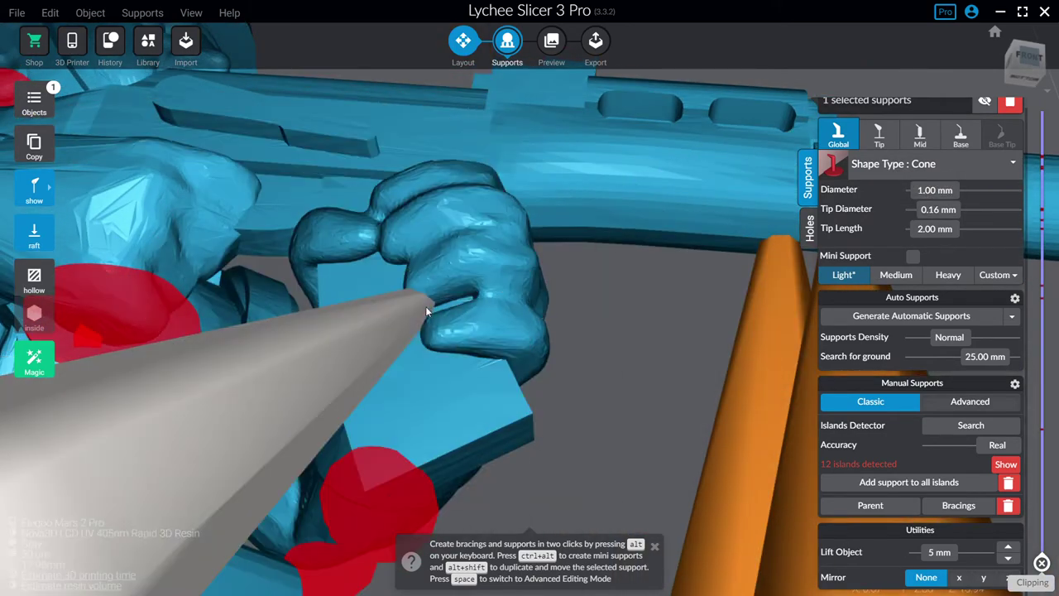
pyautogui.press('Delete')
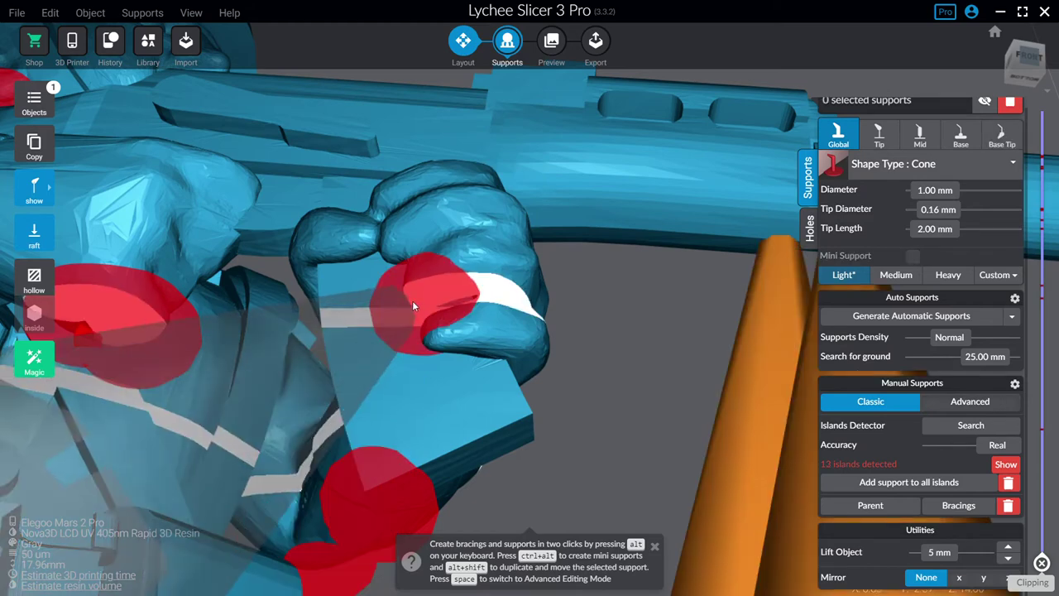
pyautogui.hotkey('ctrl', 'z')
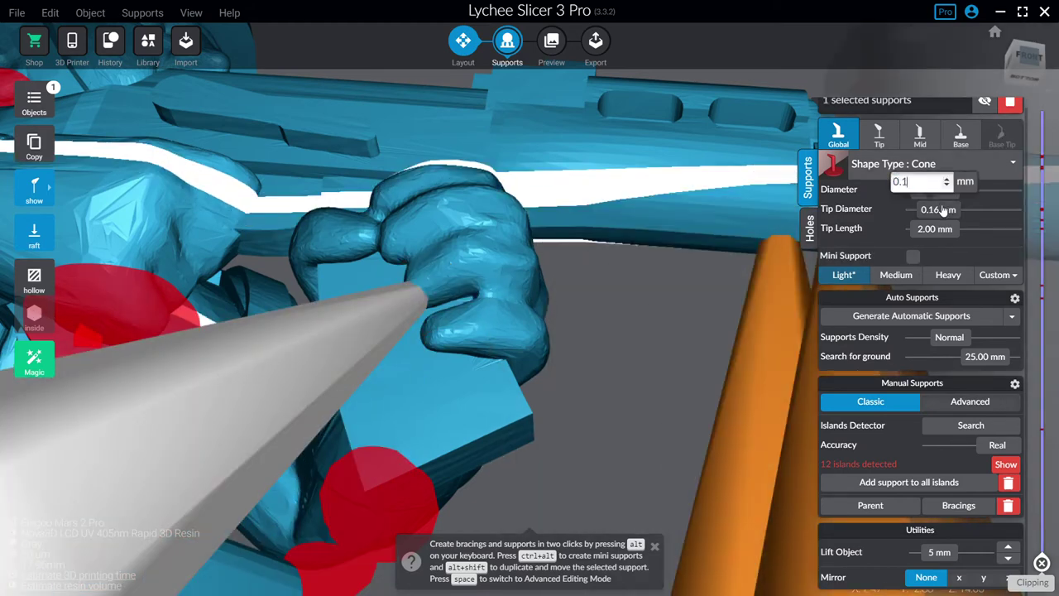
# - Set the finger support's tip diameter to 0.15 mm and deselect the support
pyautogui.moveTo(671, 346)
pyautogui.mouseDown(button='right')
pyautogui.moveTo(698, 384)
pyautogui.moveTo(808, 391)
pyautogui.moveTo(662, 346)
pyautogui.mouseUp(button='right')
pyautogui.moveTo(640, 389); pyautogui.dragTo(626, 361, button='right')
pyautogui.click(626, 361)
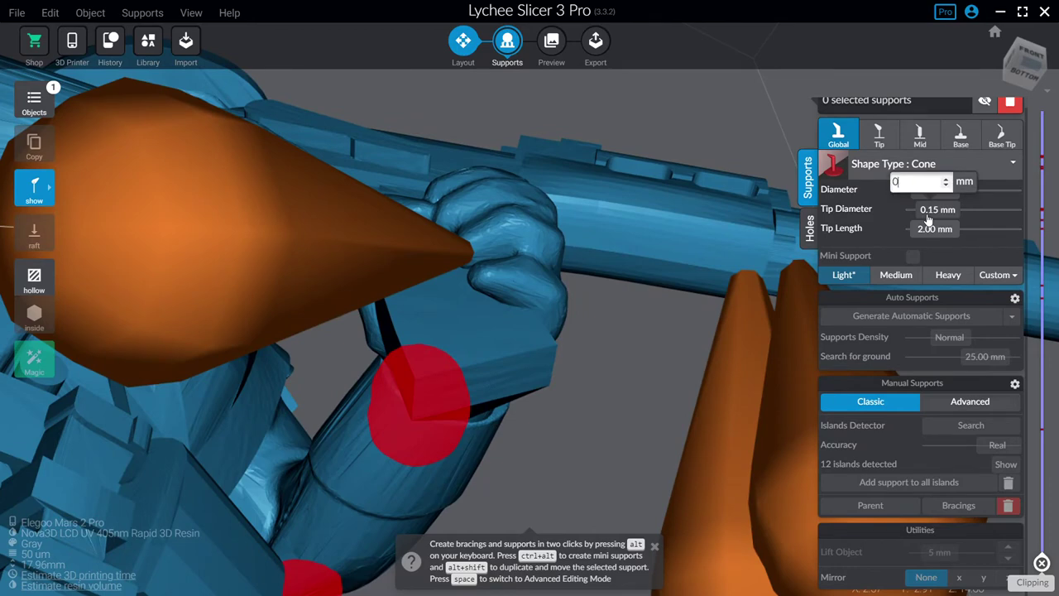
# - Return the tip diameter to 0.20 mm and place a support on the island at the magazine's lower corner
pyautogui.moveTo(426, 380); pyautogui.dragTo(566, 289, button='right')
pyautogui.click(466, 362)
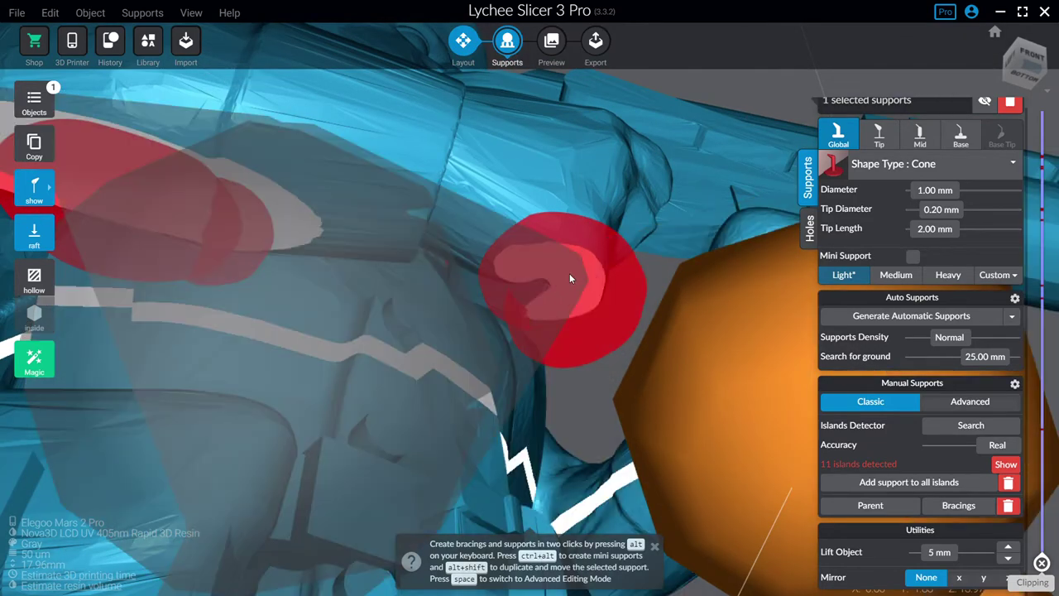
# - Add supports to the islands beneath the trigger hand and its arm
pyautogui.moveTo(570, 273); pyautogui.dragTo(423, 332, button='right')
pyautogui.click(387, 249)
pyautogui.scroll(-5, 317, 220)
pyautogui.scroll(4, 478, 260)
pyautogui.moveTo(479, 260); pyautogui.dragTo(514, 275, button='right')
pyautogui.scroll(2, 624, 317)
pyautogui.click(625, 313)
# - Place a mini support with a 0.15 mm tip diameter under the earlobe
pyautogui.scroll(1, 625, 313)
pyautogui.scroll(2, 514, 274)
pyautogui.moveTo(514, 275); pyautogui.dragTo(634, 288, button='middle')
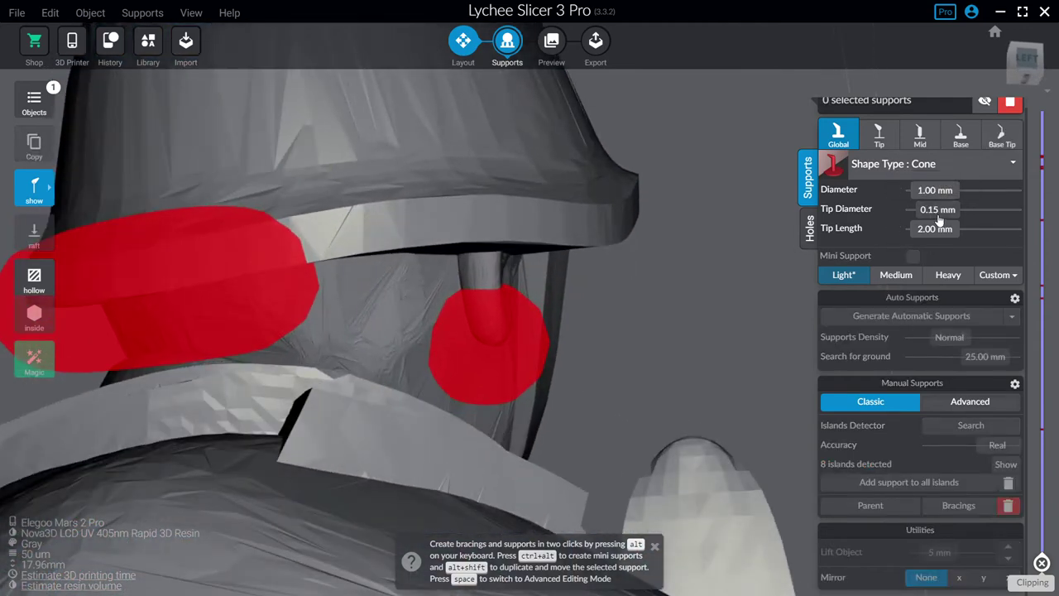
pyautogui.scroll(1, 574, 330)
pyautogui.click(533, 336)
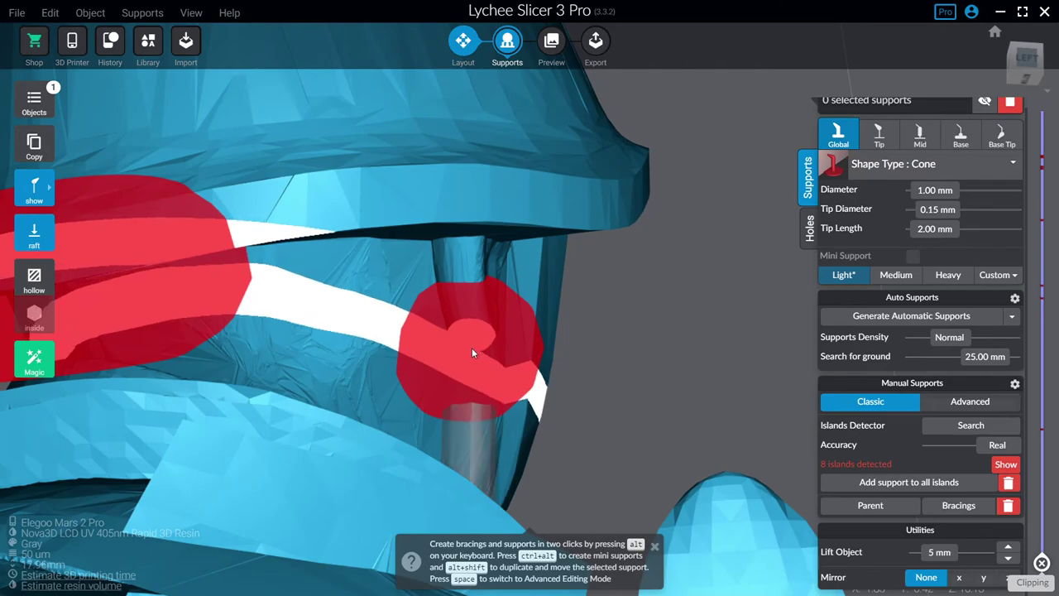
pyautogui.click(471, 354)
pyautogui.scroll(-6, 479, 347)
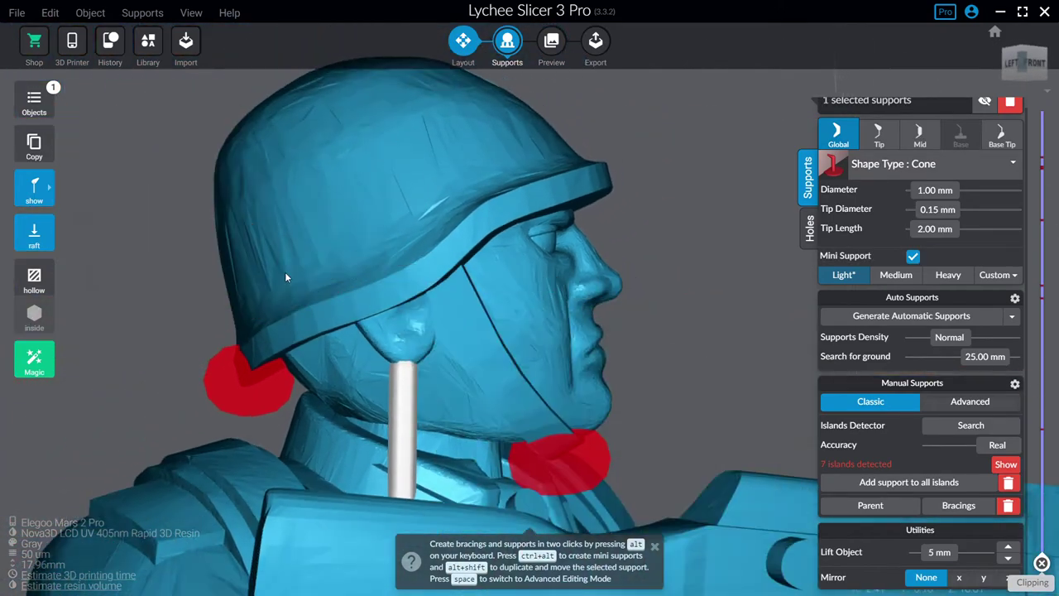
# - Set the tip diameter to 0.20 mm and place a mini support under the helmet's rear rim
pyautogui.moveTo(285, 271); pyautogui.dragTo(746, 185, button='right')
pyautogui.click(745, 185)
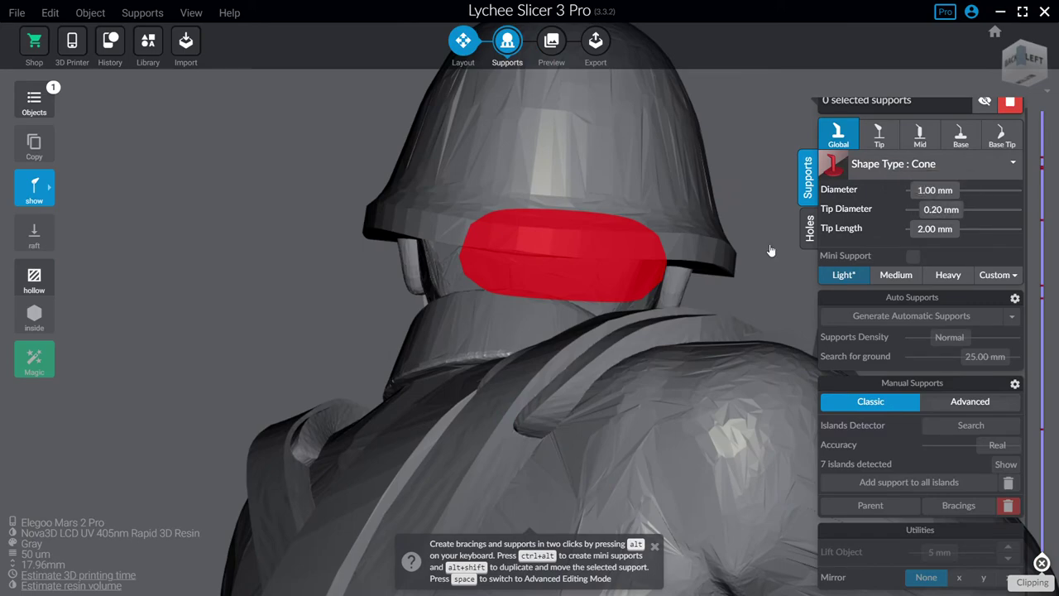
pyautogui.click(557, 238)
pyautogui.moveTo(557, 239); pyautogui.dragTo(688, 245, button='right')
pyautogui.moveTo(688, 245); pyautogui.dragTo(452, 265, button='middle')
pyautogui.scroll(3, 452, 265)
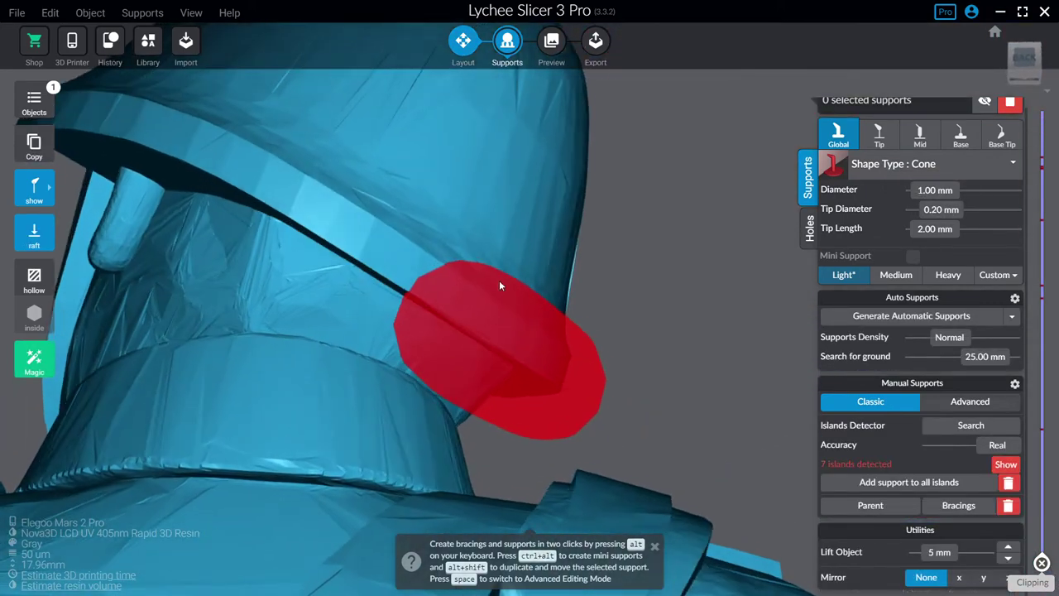
pyautogui.moveTo(501, 282); pyautogui.dragTo(456, 200)
pyautogui.keyDown('ctrl'); pyautogui.keyDown('alt'); pyautogui.click(562, 351); pyautogui.keyUp('alt'); pyautogui.keyUp('ctrl')
# - Place a mini support on the island at the helmet rim's rear corner and a support on the island under the elbow
pyautogui.moveTo(353, 153); pyautogui.dragTo(381, 144)
pyautogui.click(381, 144)
pyautogui.click(518, 298)
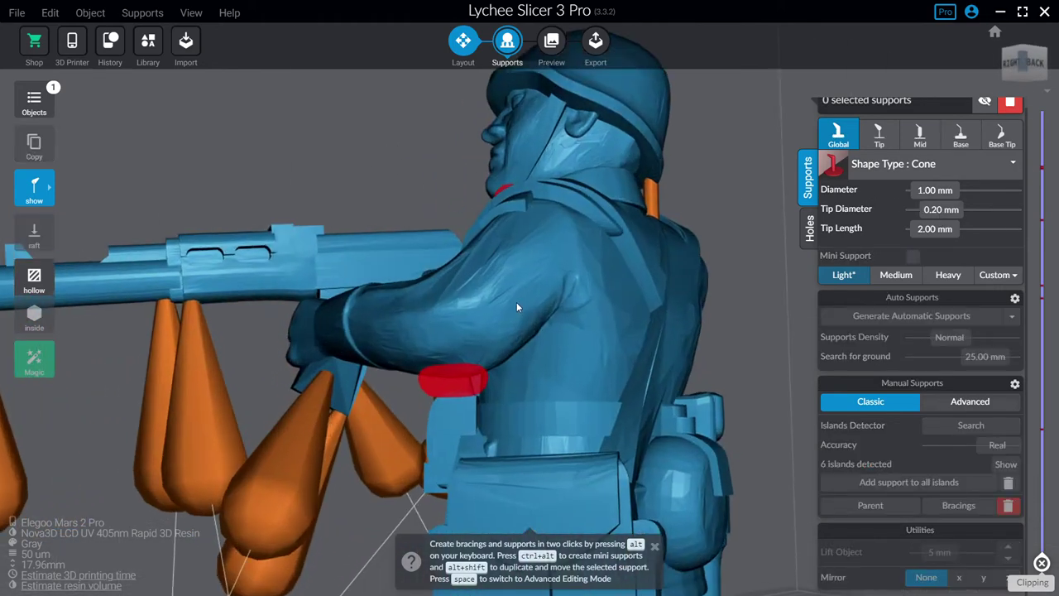
pyautogui.moveTo(518, 299); pyautogui.dragTo(474, 289)
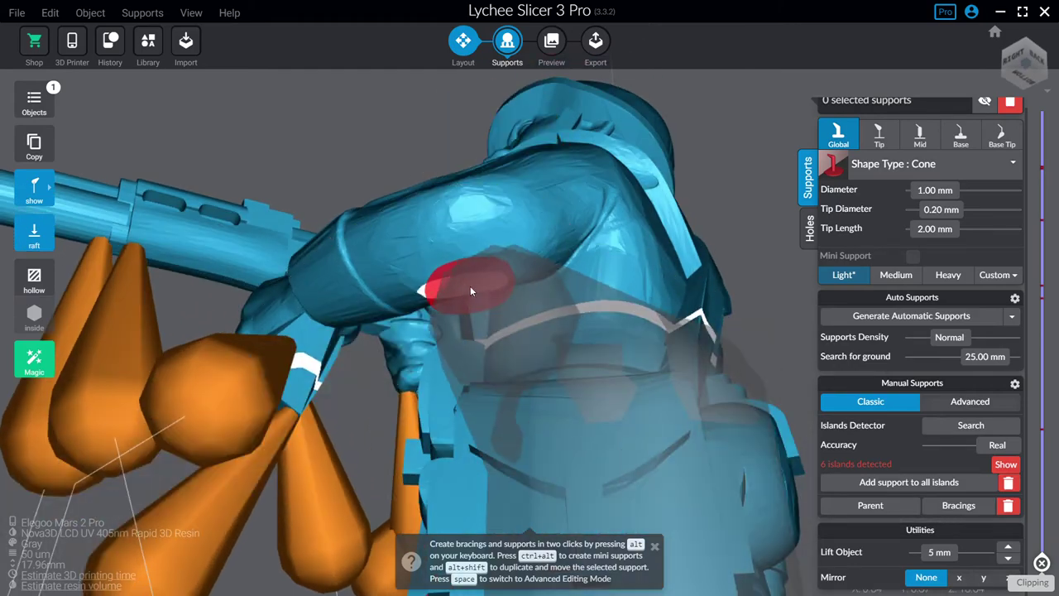
pyautogui.click(470, 285)
# - Place a support on the upper island at the hip pouch's lower corner, with a 0.17 mm tip diameter
pyautogui.scroll(-3, 532, 310)
pyautogui.moveTo(532, 310); pyautogui.dragTo(560, 301, button='right')
pyautogui.moveTo(560, 300); pyautogui.dragTo(554, 255)
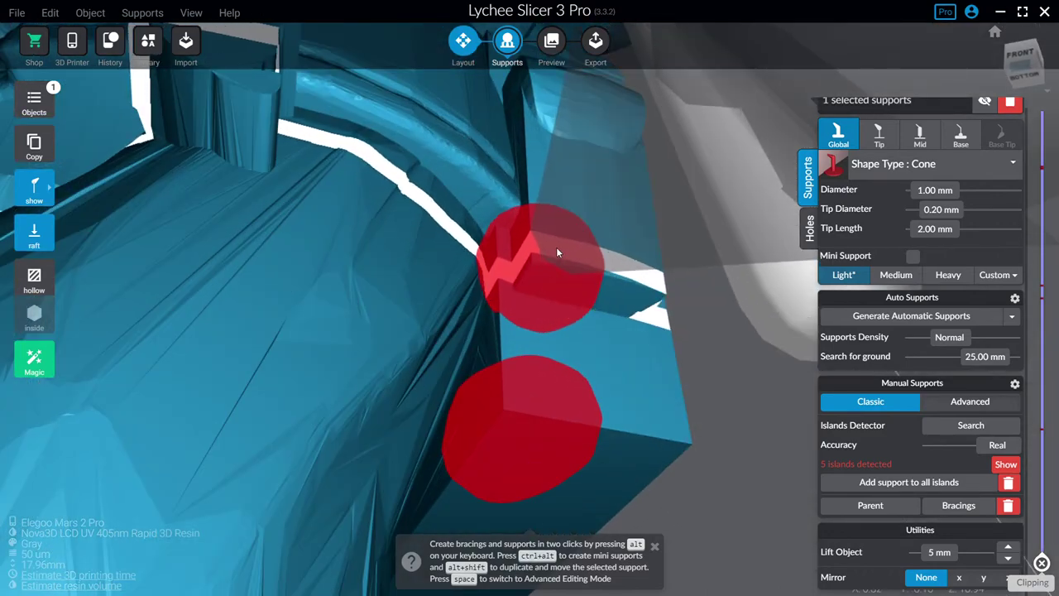
pyautogui.click(554, 249)
pyautogui.scroll(-3, 610, 221)
pyautogui.moveTo(610, 221); pyautogui.dragTo(538, 222)
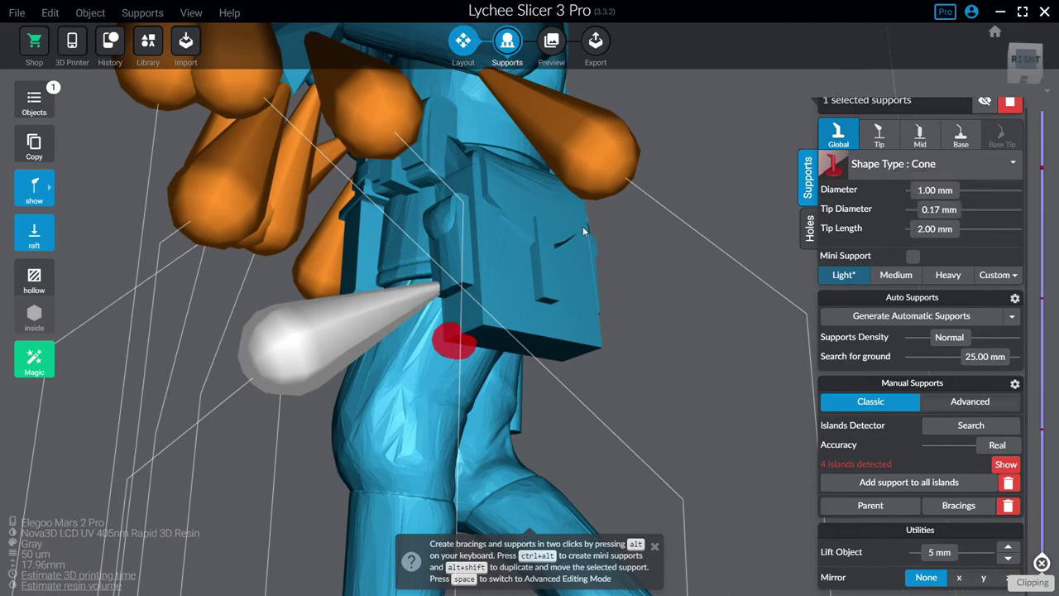
# - Switch to the Light support preset with a 0.30 mm tip diameter for the island at the hip bag's lower corner
pyautogui.scroll(3, 530, 273)
pyautogui.moveTo(518, 273); pyautogui.dragTo(689, 300)
pyautogui.click(689, 300)
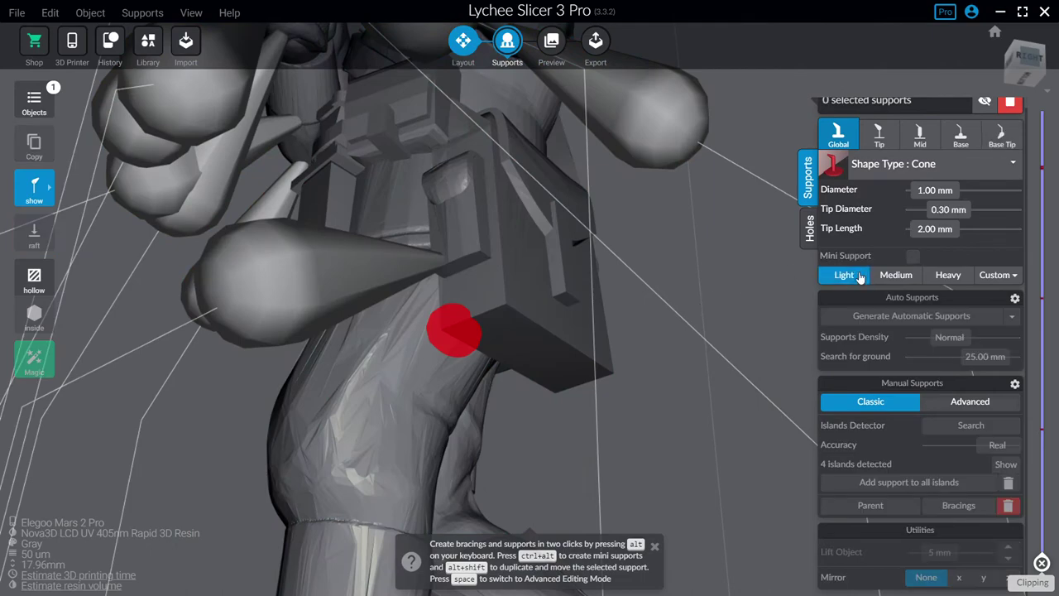
pyautogui.moveTo(580, 350); pyautogui.dragTo(544, 309)
pyautogui.click(513, 301)
pyautogui.scroll(3, 506, 298)
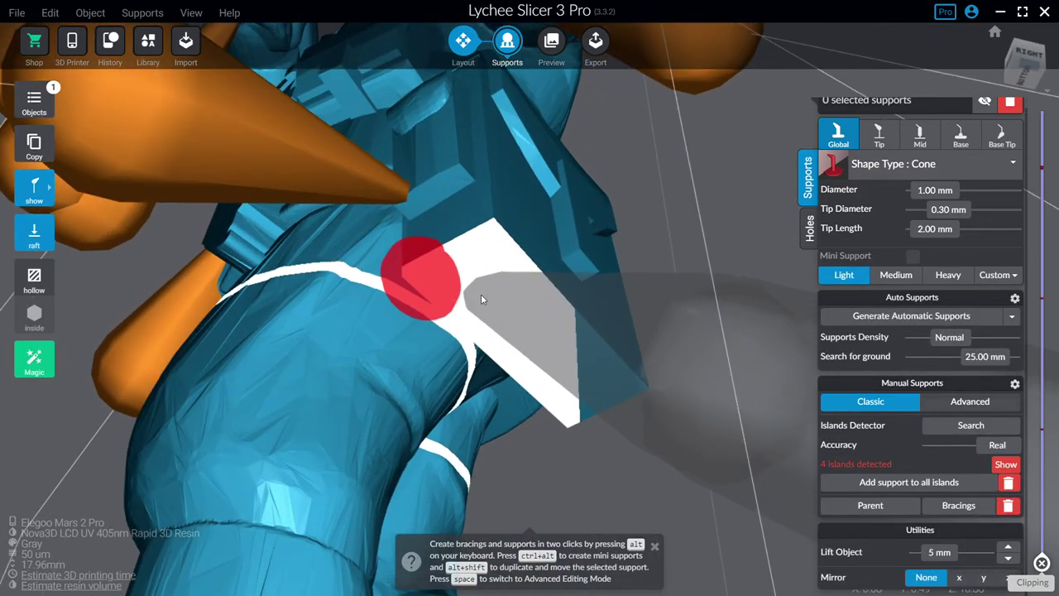
pyautogui.moveTo(476, 298); pyautogui.dragTo(534, 310)
pyautogui.click(478, 263)
pyautogui.hotkey('ctrl', 'z')
pyautogui.click(522, 315)
pyautogui.hotkey('ctrl', 'z')
pyautogui.click(516, 320)
pyautogui.hotkey('ctrl', 'z')
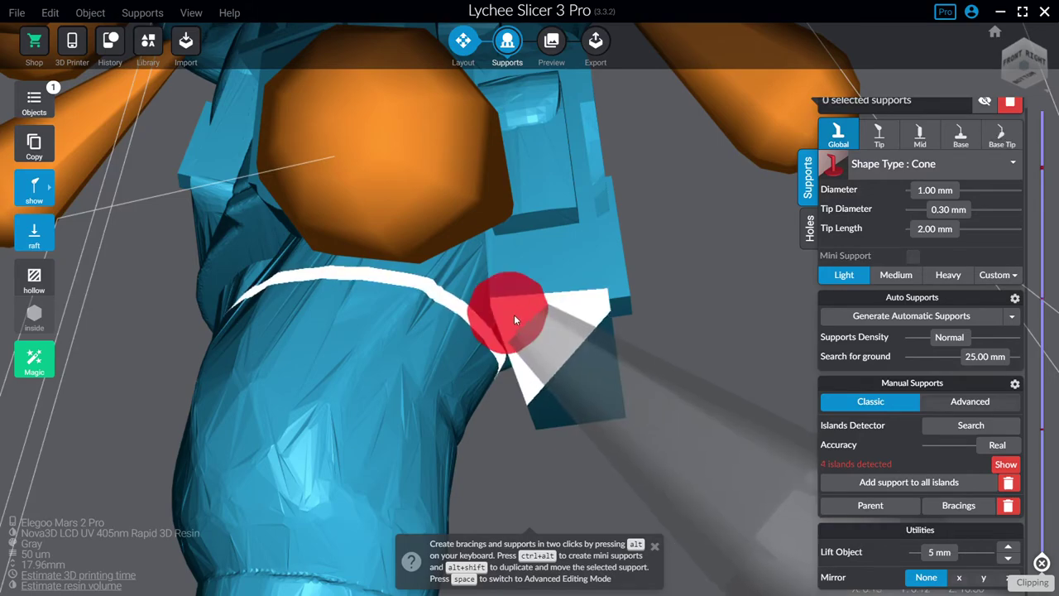
# - Place a Light support on the island at the hip bag's lower inner corner
pyautogui.click(514, 320)
pyautogui.moveTo(514, 320); pyautogui.dragTo(424, 334)
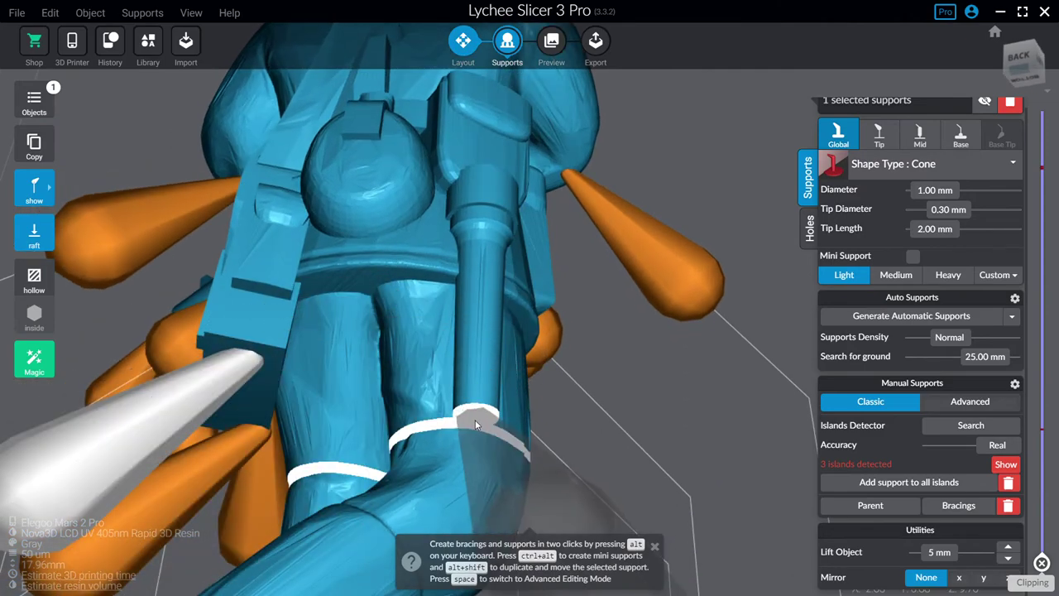
# - Return the tip diameter to 0.20 mm and place supports on the two islands under the chin
pyautogui.moveTo(476, 425); pyautogui.dragTo(524, 234)
pyautogui.scroll(1, 526, 236)
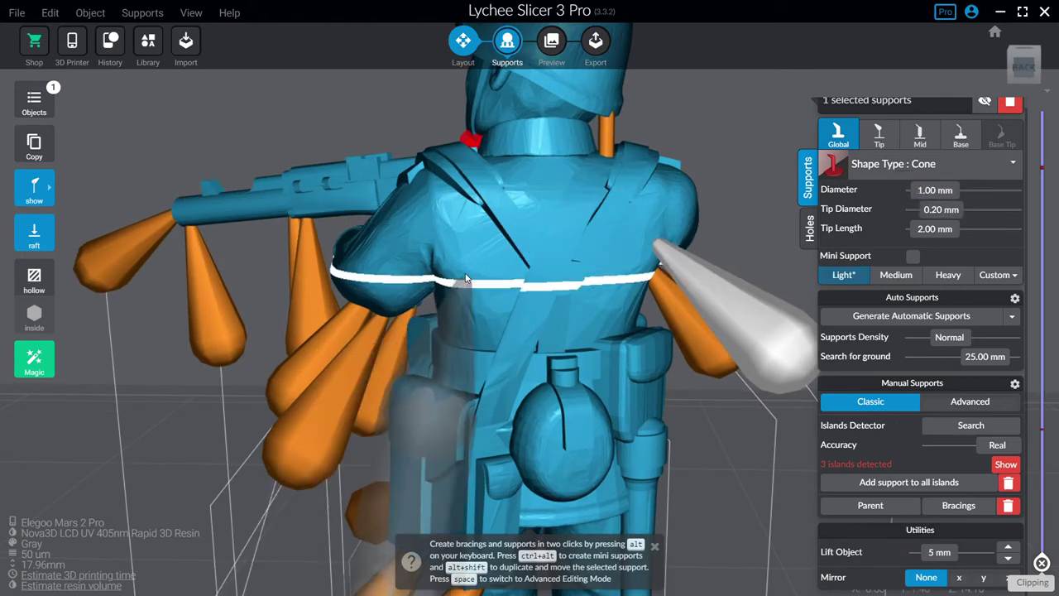
pyautogui.moveTo(441, 245)
pyautogui.mouseDown()
pyautogui.moveTo(487, 227)
pyautogui.moveTo(448, 228)
pyautogui.mouseUp()
pyautogui.moveTo(630, 235); pyautogui.dragTo(372, 153)
pyautogui.scroll(3, 380, 162)
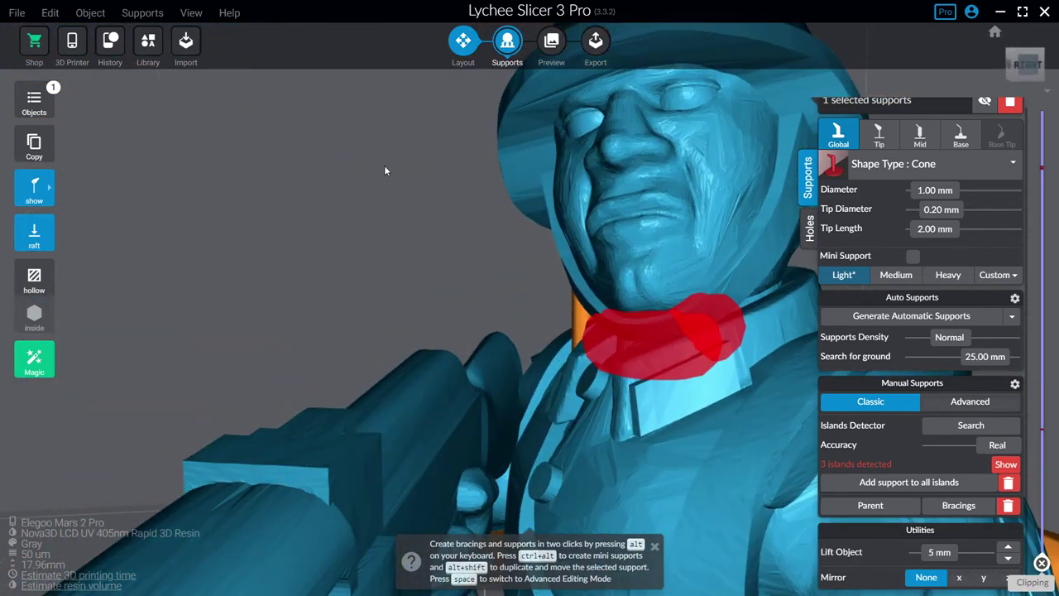
pyautogui.click(386, 177)
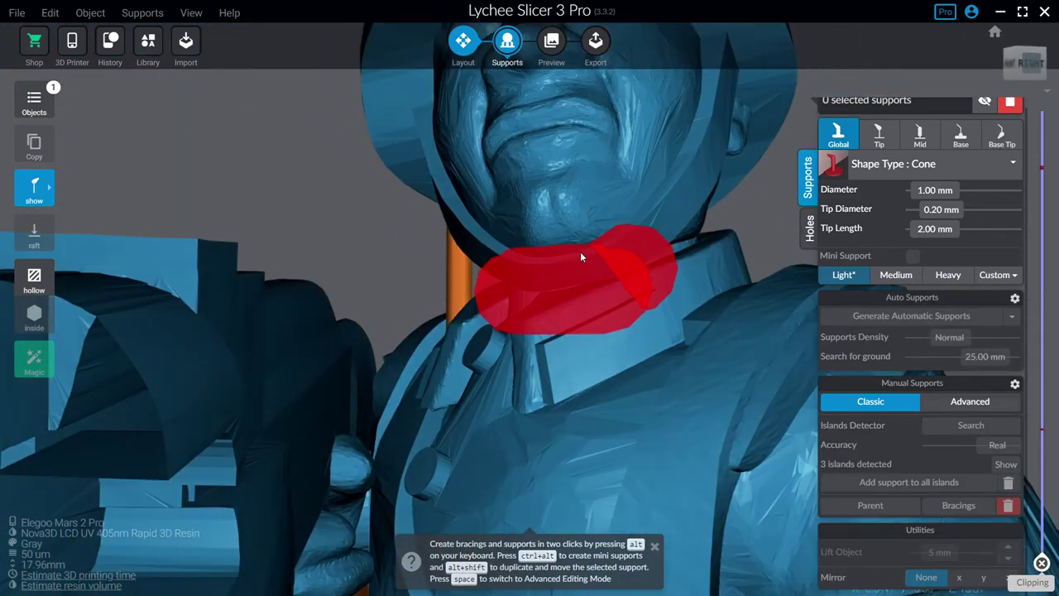
pyautogui.moveTo(580, 252); pyautogui.dragTo(314, 303)
pyautogui.click(506, 283)
pyautogui.scroll(-5, 414, 327)
pyautogui.click(314, 302)
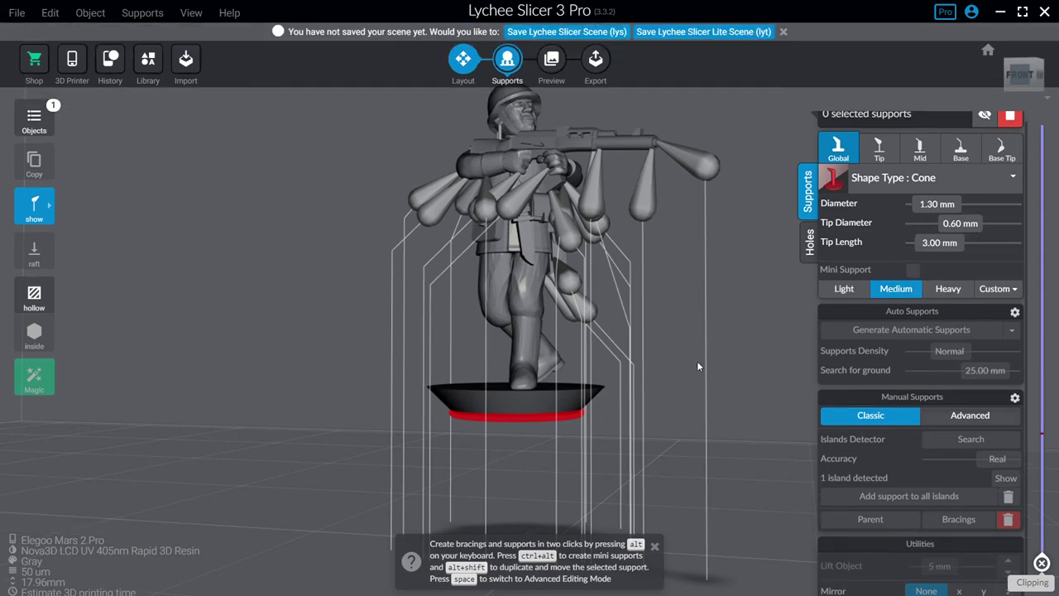
# - Place Medium supports with 0.60 mm tips at the centre and edges of the base's underside, plus four around its bevelled rim
pyautogui.moveTo(660, 378); pyautogui.dragTo(523, 188)
pyautogui.click(515, 188)
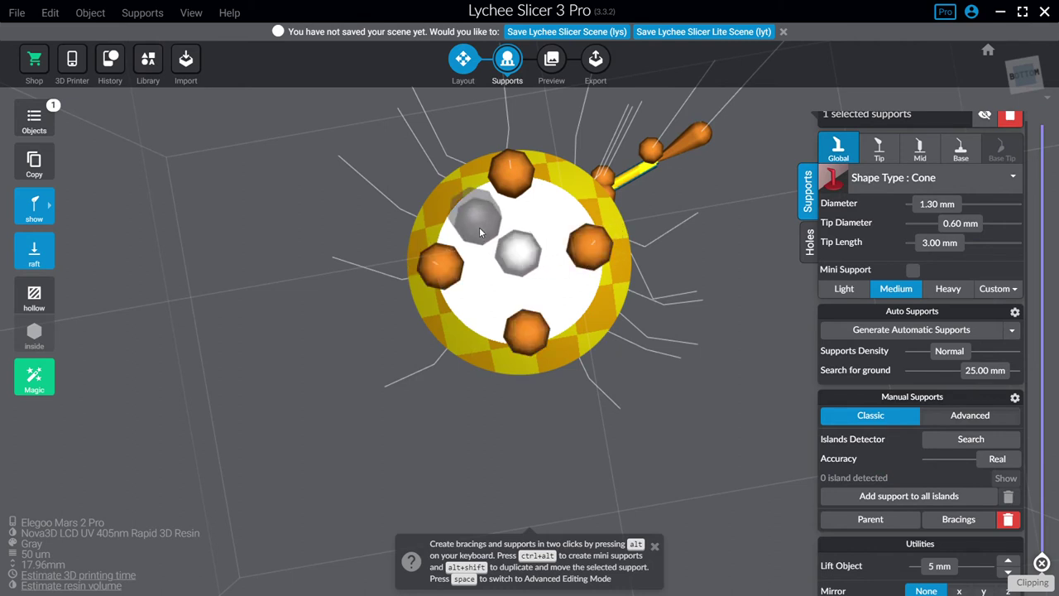
pyautogui.click(447, 204)
pyautogui.click(461, 351)
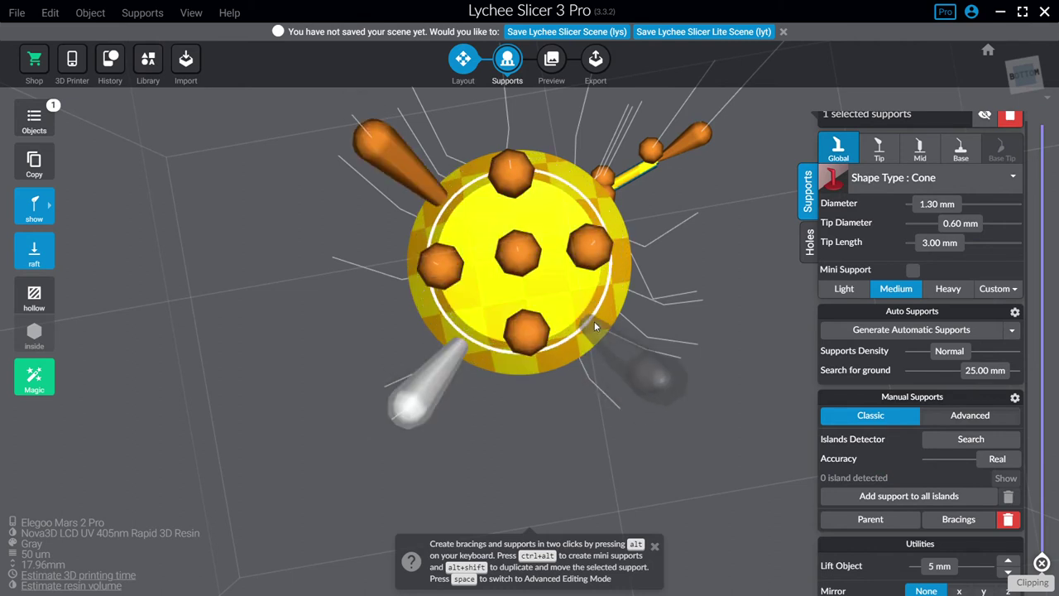
pyautogui.click(599, 320)
pyautogui.click(588, 187)
pyautogui.moveTo(686, 231); pyautogui.dragTo(650, 317)
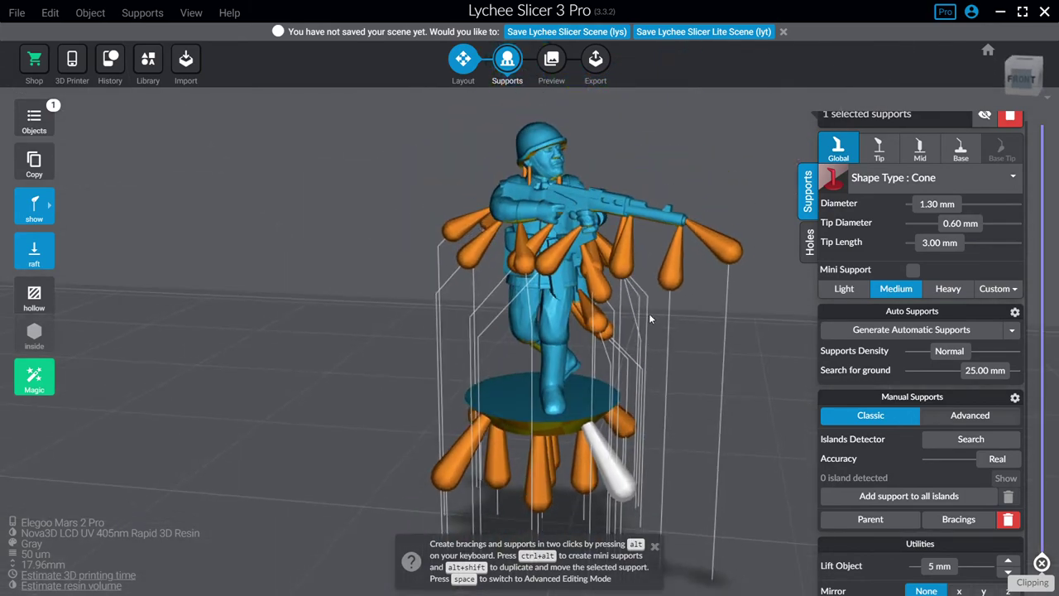
# - Run Magic with support optimization, bracings and raft on, auto orientation and auto supports off, and view the supported model in the layout
pyautogui.click(34, 379)
pyautogui.click(187, 390)
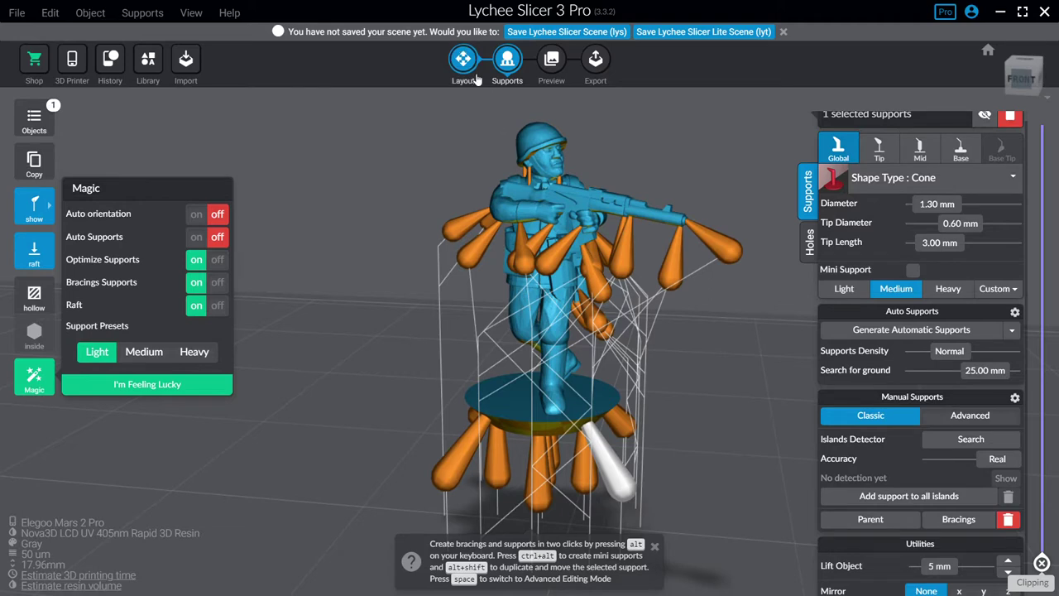
pyautogui.click(477, 78)
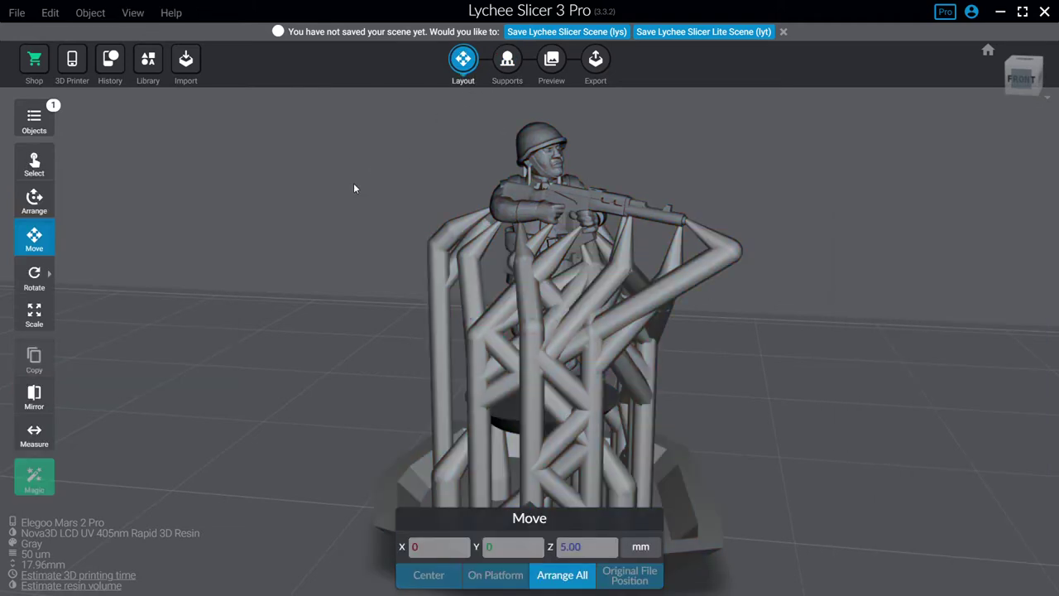
pyautogui.moveTo(383, 203); pyautogui.dragTo(146, 139)
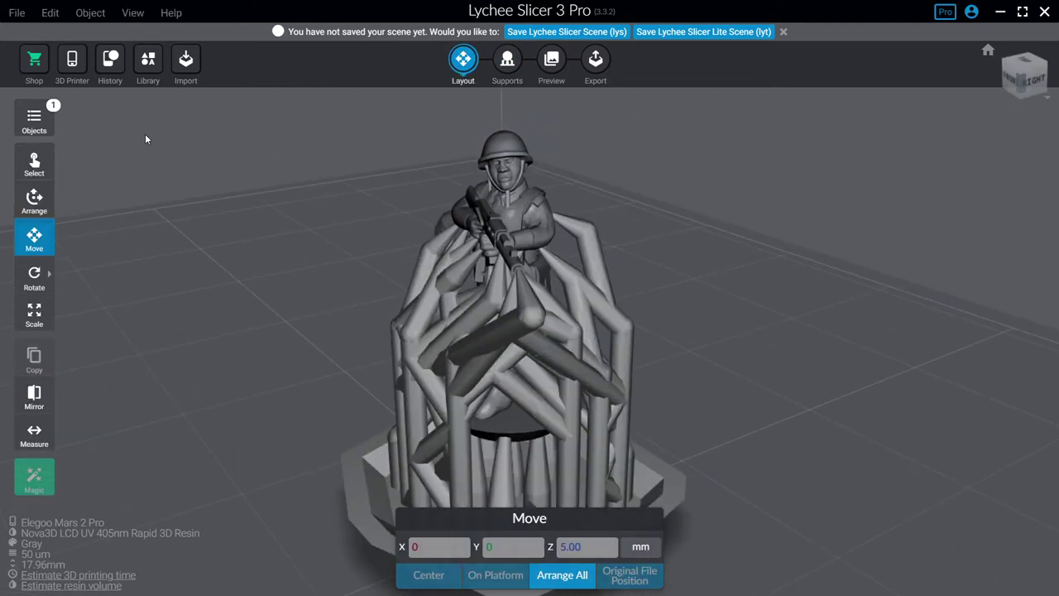
# - Save the scene as a Lychee Slicer Lite scene named Tutorial-Example.lyt
pyautogui.click(19, 12)
pyautogui.moveTo(93, 169)
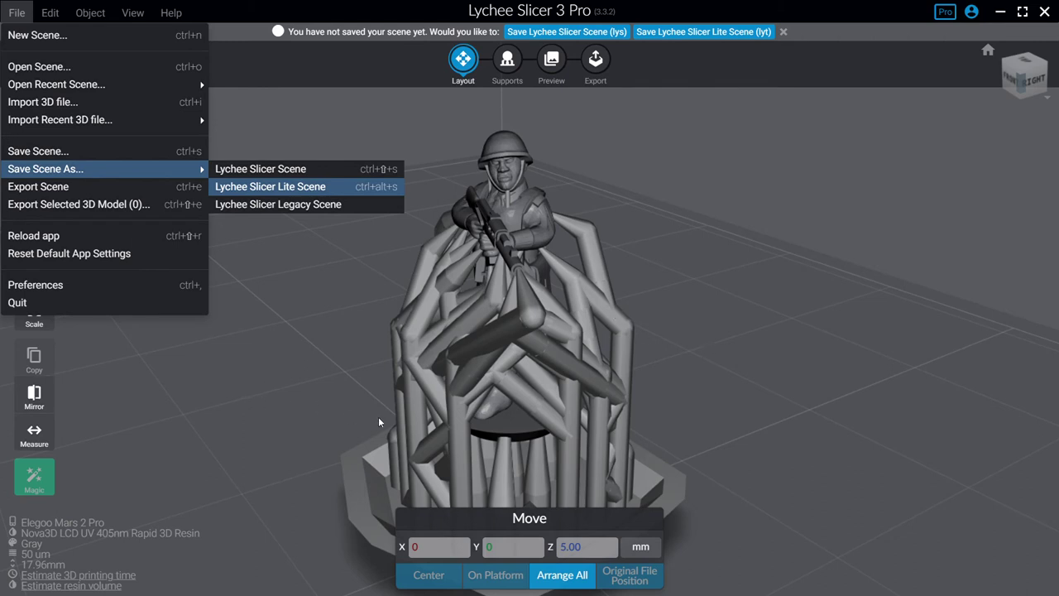
pyautogui.press('Return')
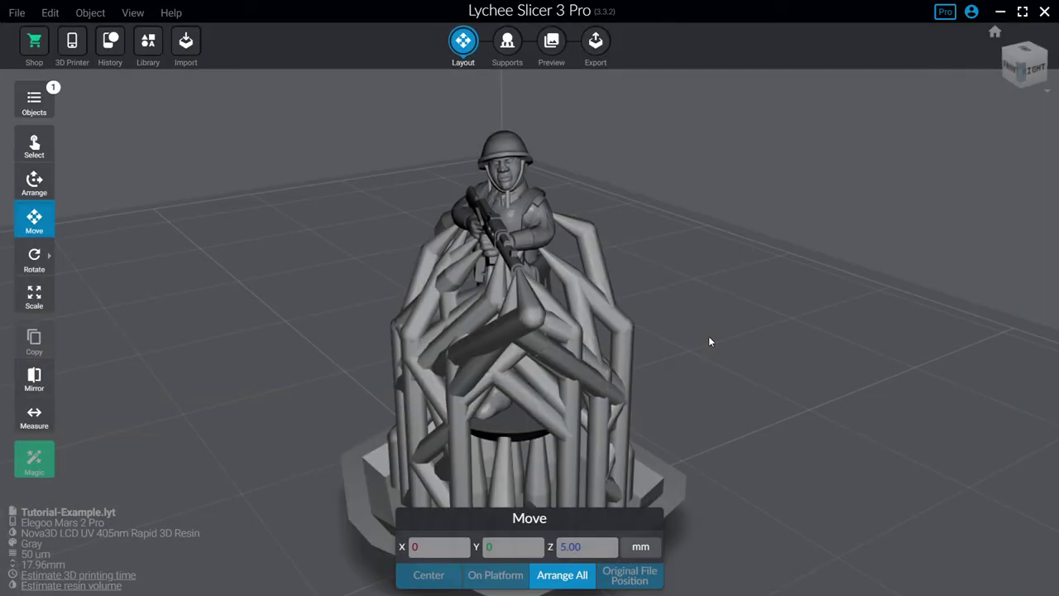
# - Review the export options for slices, 3D file and scene, and inspect the supported miniature from several sides
pyautogui.moveTo(709, 337); pyautogui.dragTo(804, 320, button='right')
pyautogui.moveTo(804, 320); pyautogui.dragTo(720, 325, button='middle')
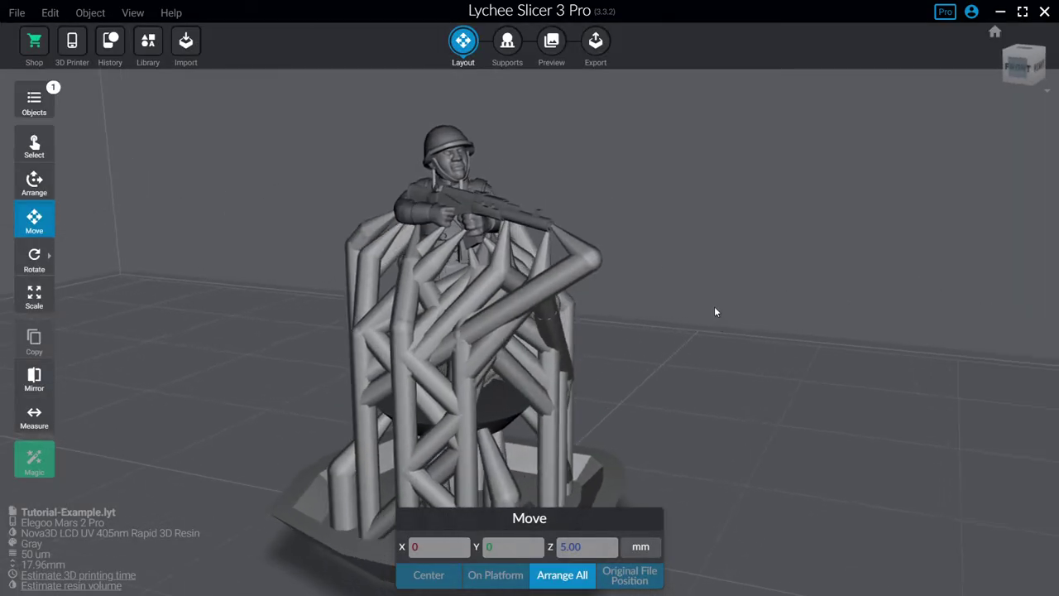
pyautogui.click(596, 43)
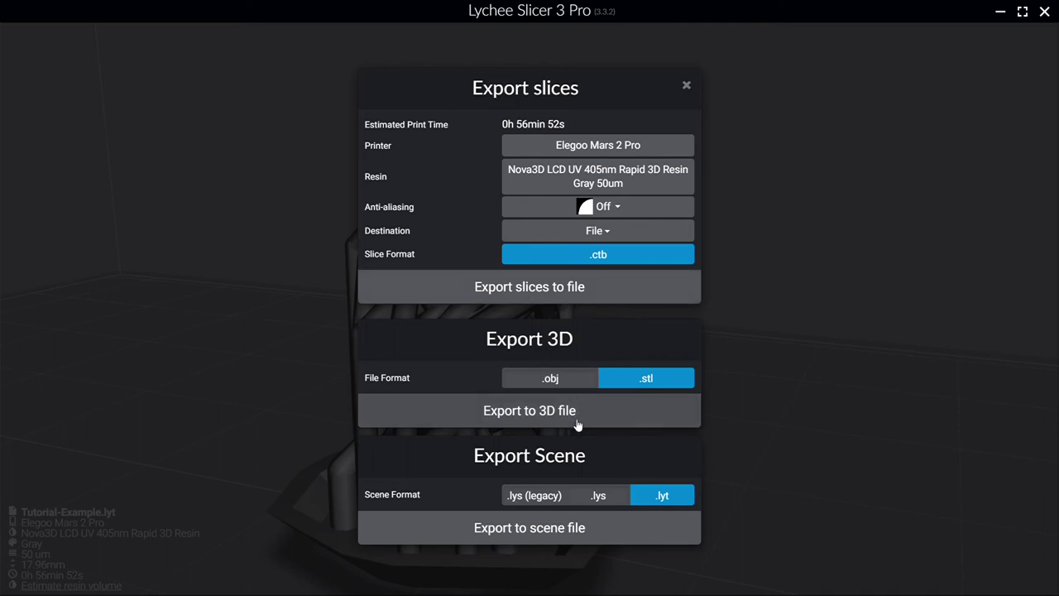
pyautogui.click(687, 91)
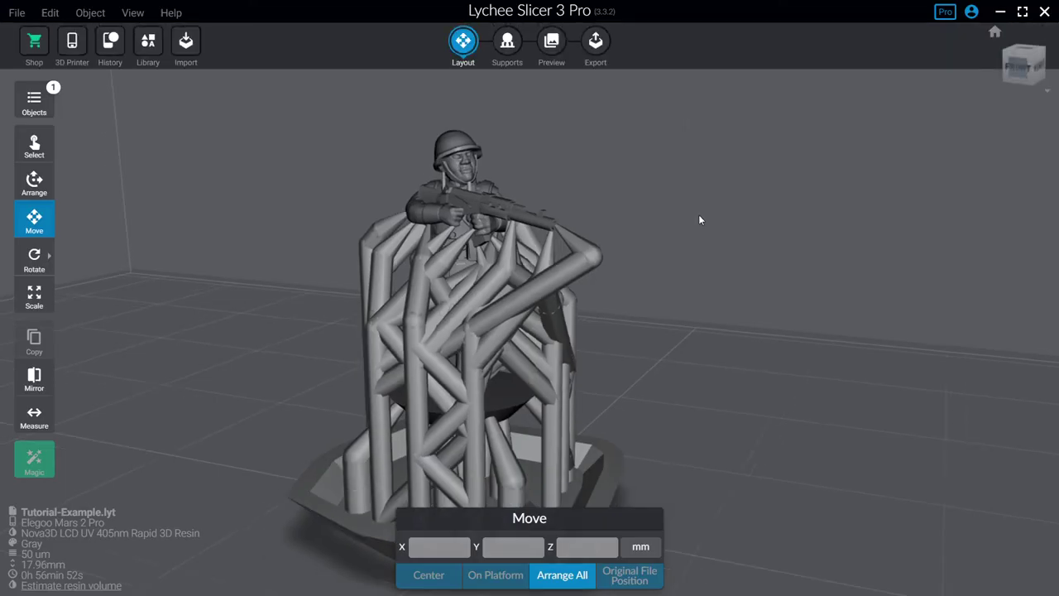
pyautogui.moveTo(702, 230); pyautogui.dragTo(394, 214)
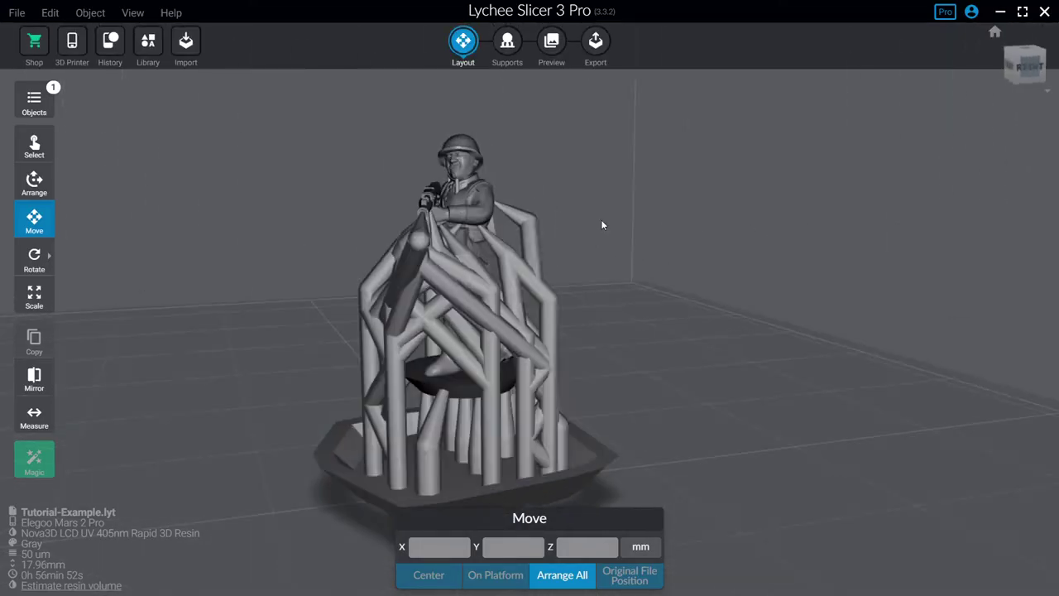
pyautogui.moveTo(635, 225); pyautogui.dragTo(690, 226)
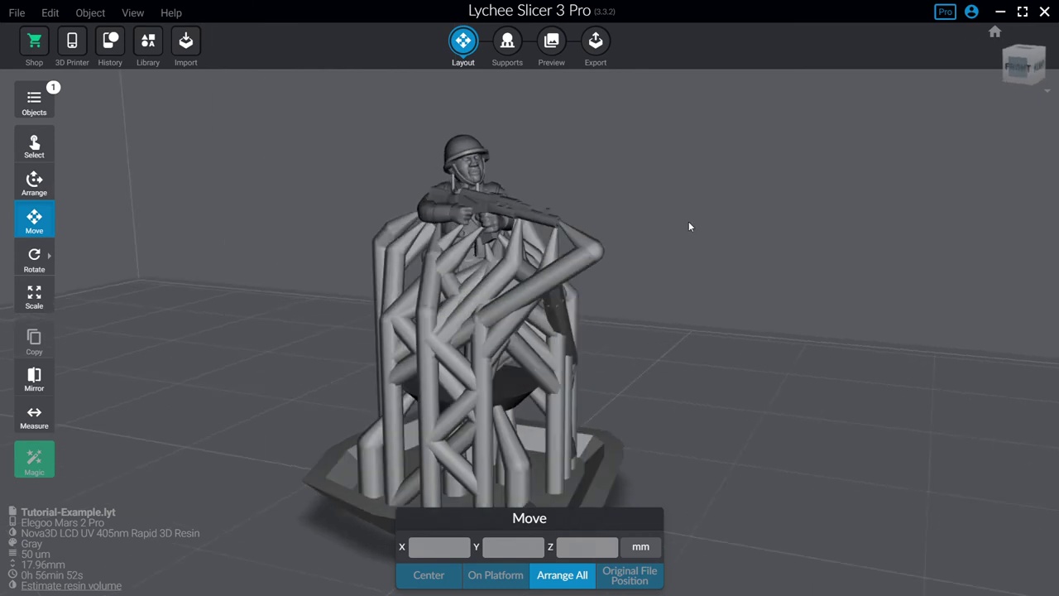